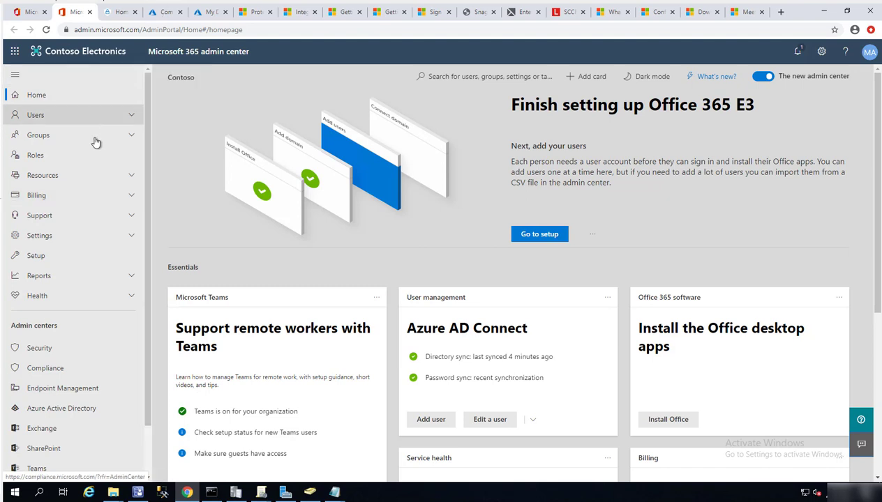
Step: Open the audit log search in the Office 365 Security & Compliance center, starting from the Compliance admin center
{"action": "scroll", "coordinate": [104, 234], "scroll_direction": "down", "scroll_amount": 2}
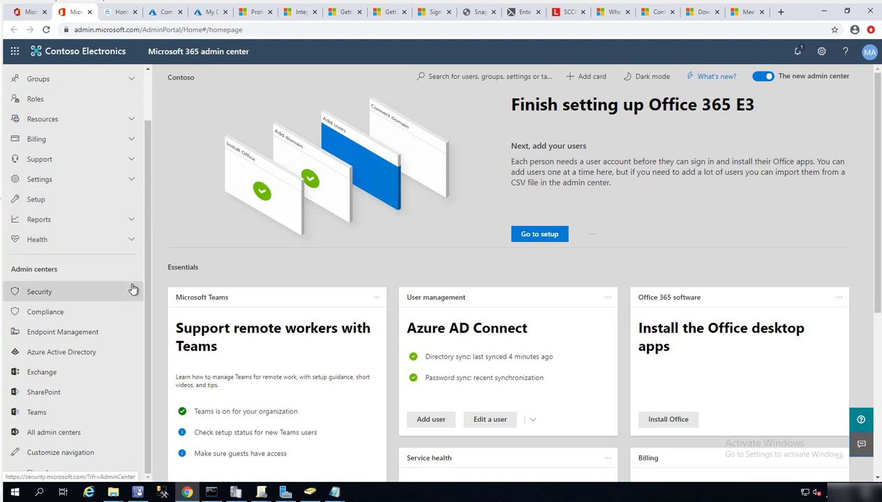
{"action": "left_click", "coordinate": [46, 312]}
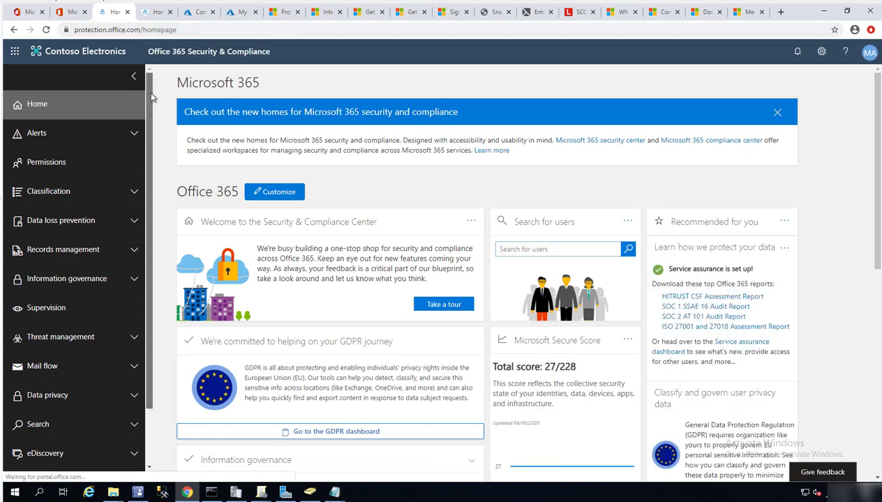
{"action": "scroll", "coordinate": [140, 209], "scroll_direction": "down", "scroll_amount": 2}
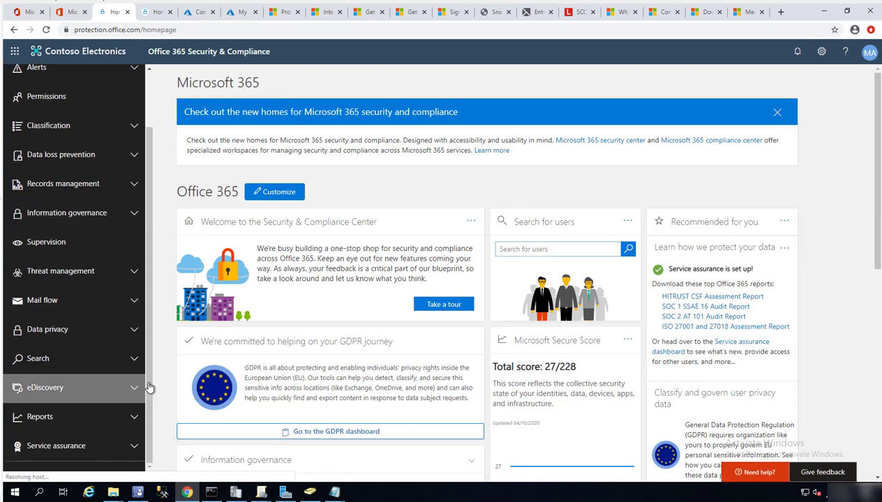
{"action": "left_click", "coordinate": [134, 360]}
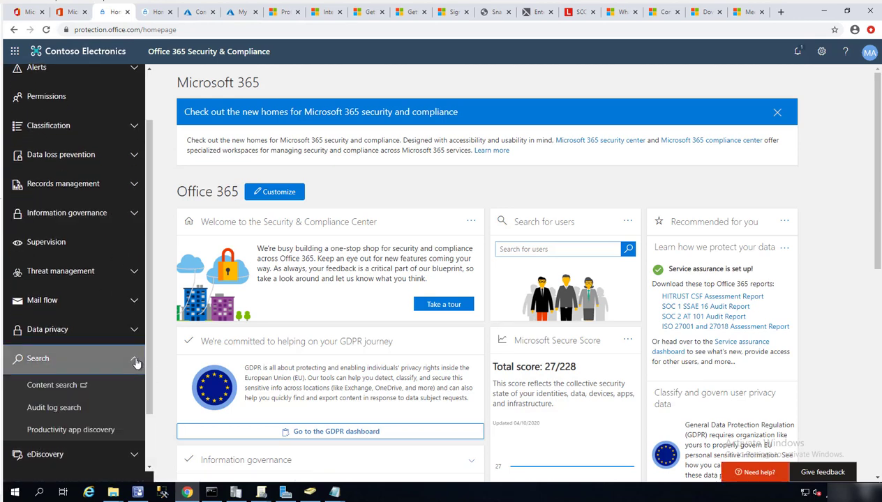
{"action": "left_click", "coordinate": [61, 415]}
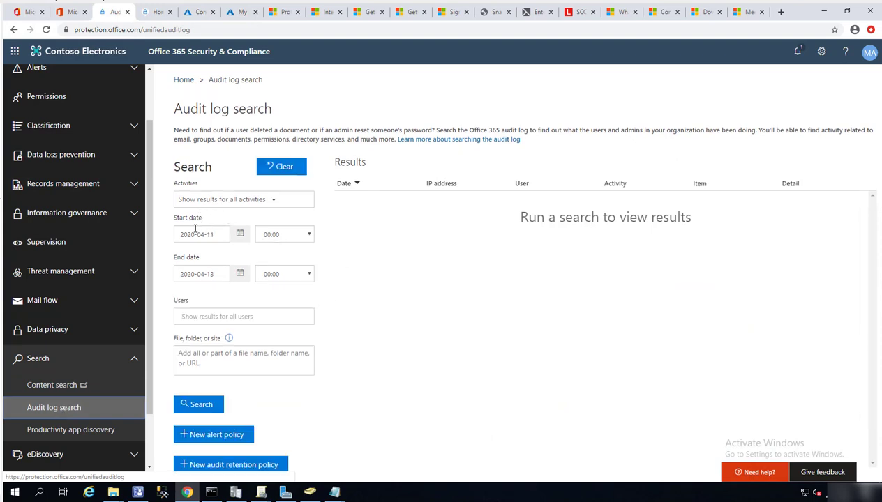
Step: Filter the audit activities by "chan", select the whole Microsoft Teams activities group, and clear that selection again
{"action": "left_click", "coordinate": [275, 200]}
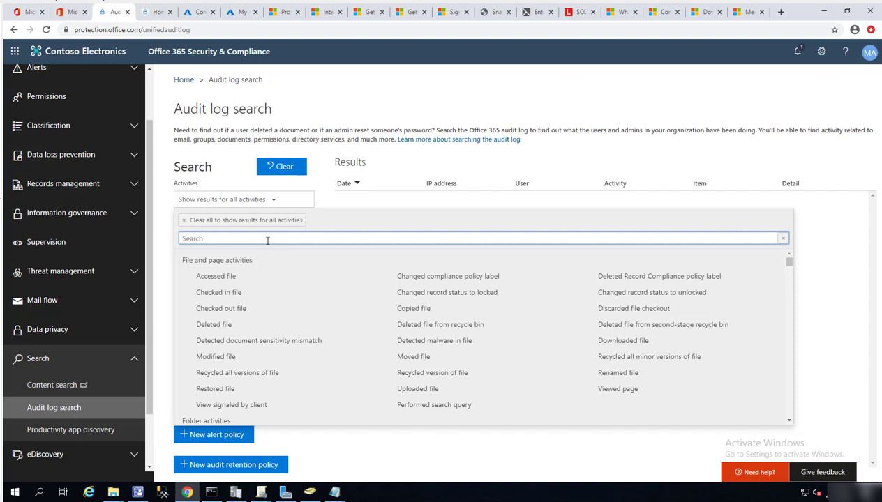
{"action": "type", "text": "chan"}
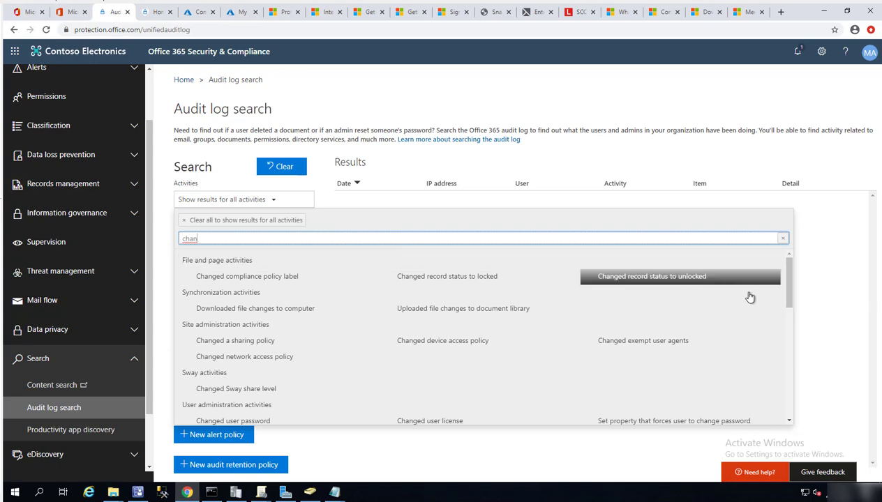
{"action": "scroll", "coordinate": [788, 303], "scroll_direction": "down", "scroll_amount": 2}
{"action": "left_click_drag", "start_coordinate": [789, 303], "coordinate": [789, 367]}
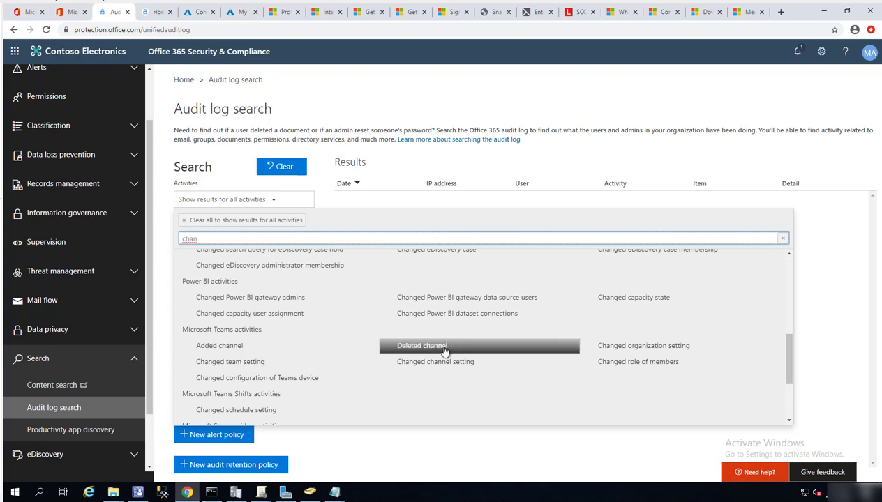
{"action": "left_click", "coordinate": [226, 331]}
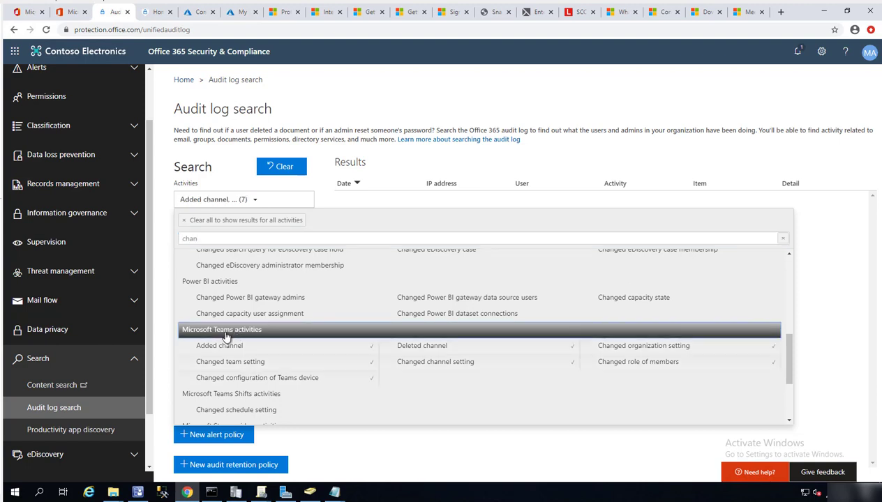
{"action": "left_click", "coordinate": [242, 200]}
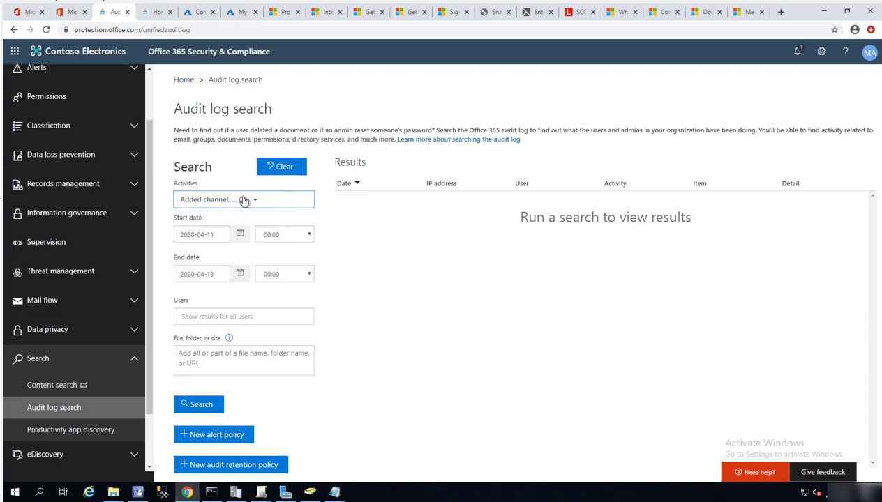
{"action": "left_click", "coordinate": [245, 201]}
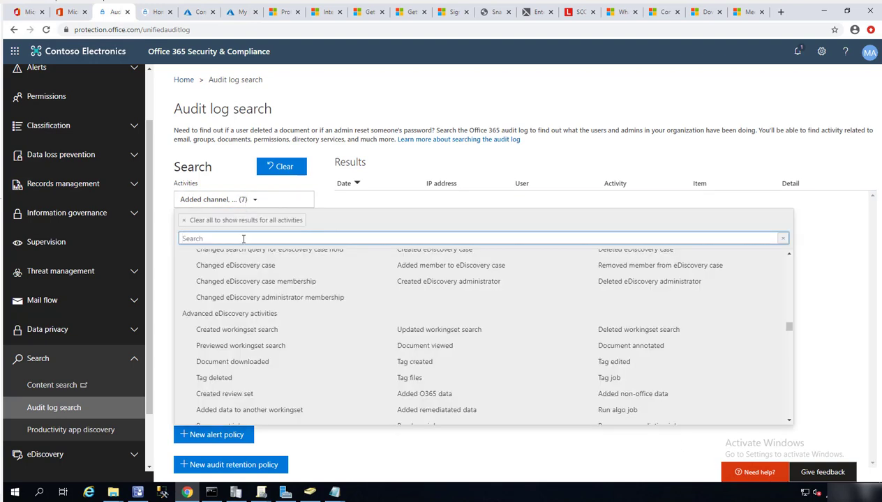
{"action": "left_click", "coordinate": [184, 220]}
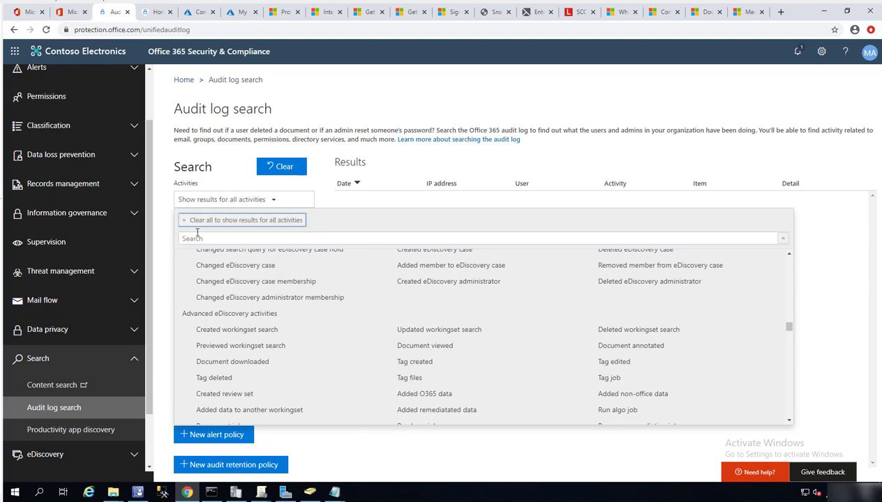
Step: Look up "chan" among the activities and toggle the matching Microsoft Teams activities group on and off
{"action": "left_click", "coordinate": [201, 237]}
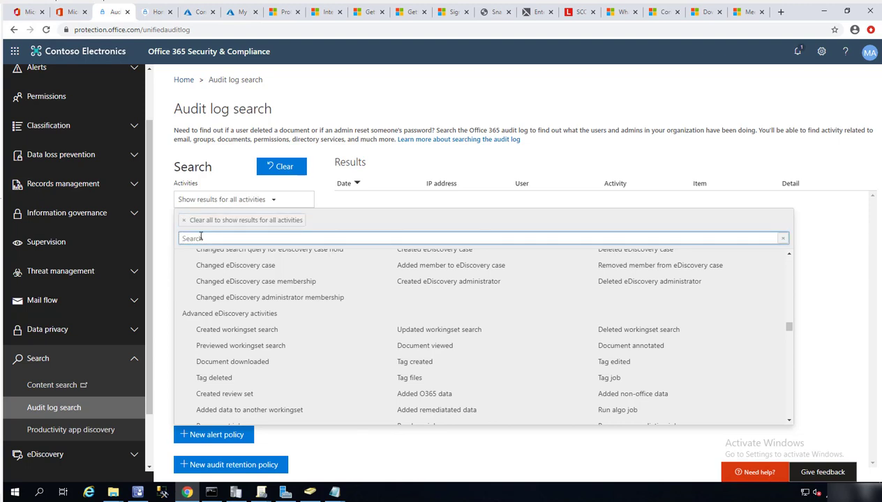
{"action": "type", "text": "chan"}
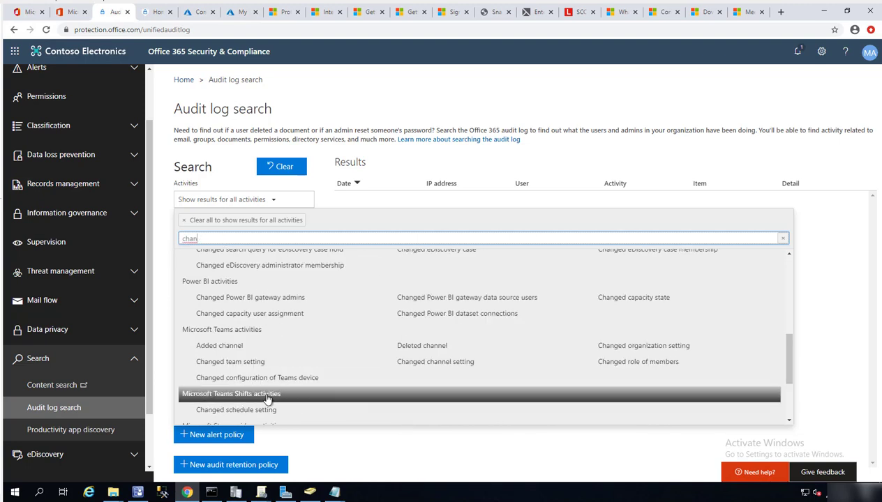
{"action": "left_click", "coordinate": [256, 333]}
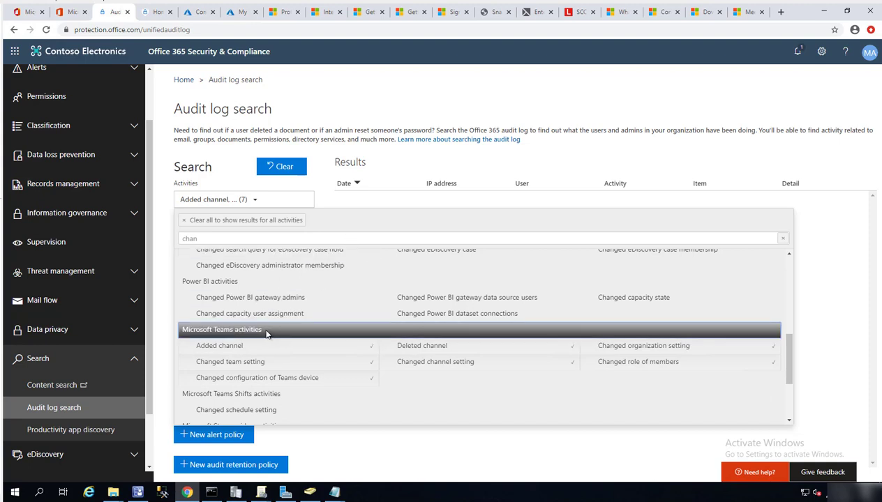
{"action": "left_click", "coordinate": [265, 331]}
{"action": "left_click", "coordinate": [265, 332]}
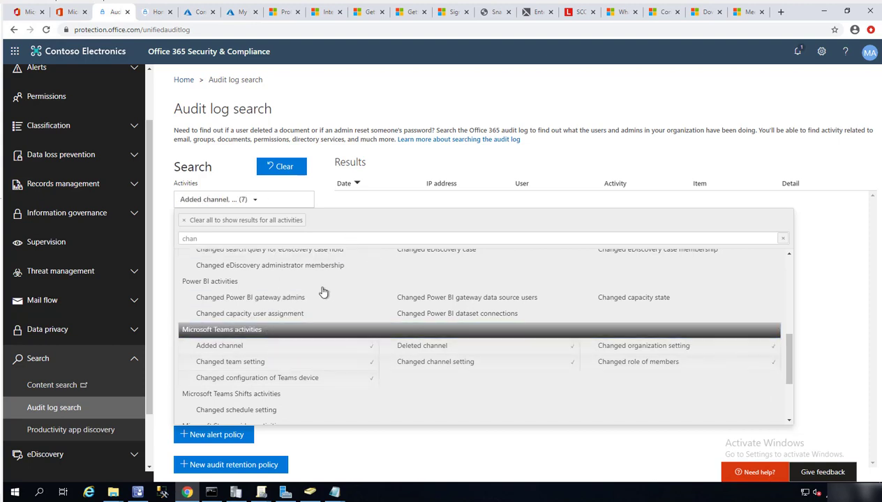
{"action": "left_click", "coordinate": [254, 331]}
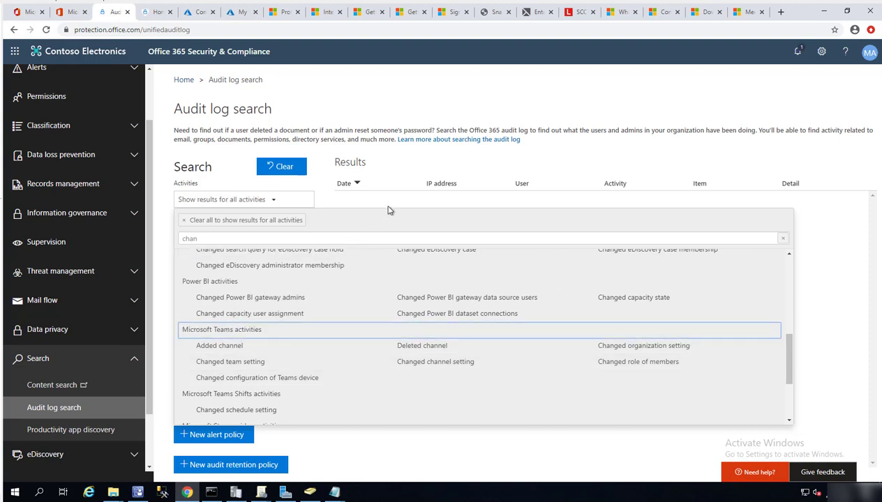
{"action": "left_click", "coordinate": [272, 206]}
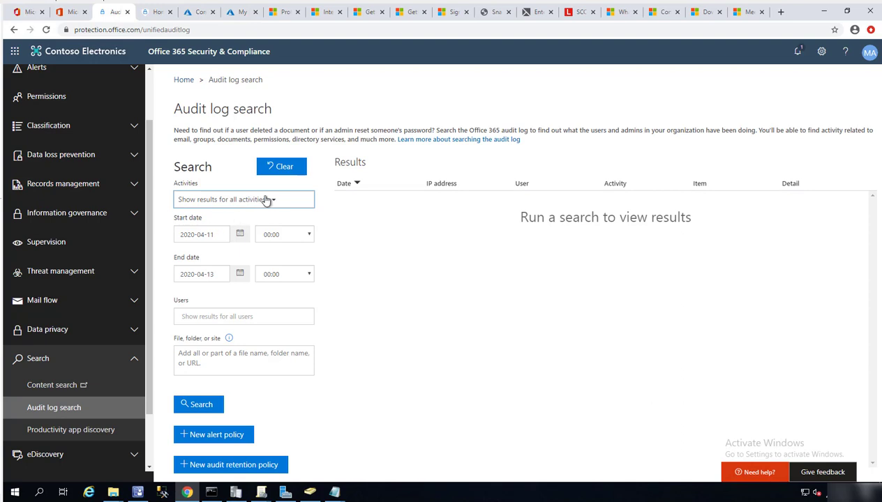
Step: Filter the activities by "chann" and select the Microsoft Teams activities group for added, deleted and changed channels
{"action": "left_click", "coordinate": [230, 200]}
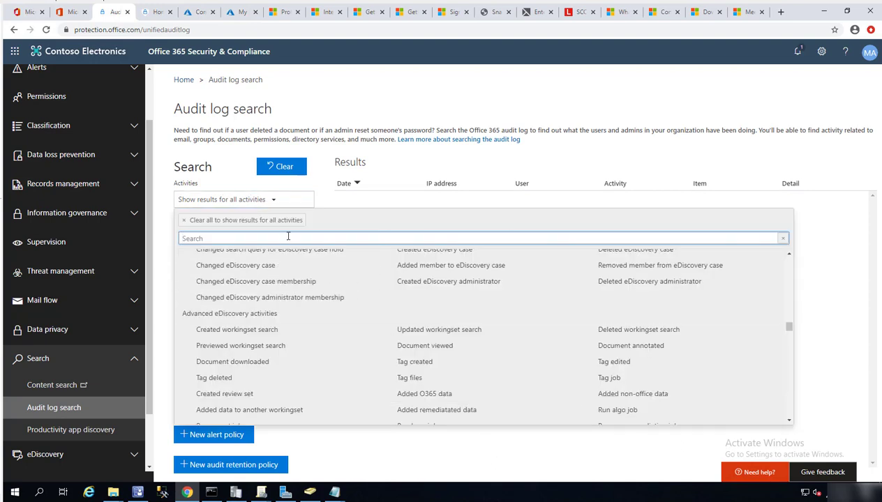
{"action": "left_click", "coordinate": [188, 222]}
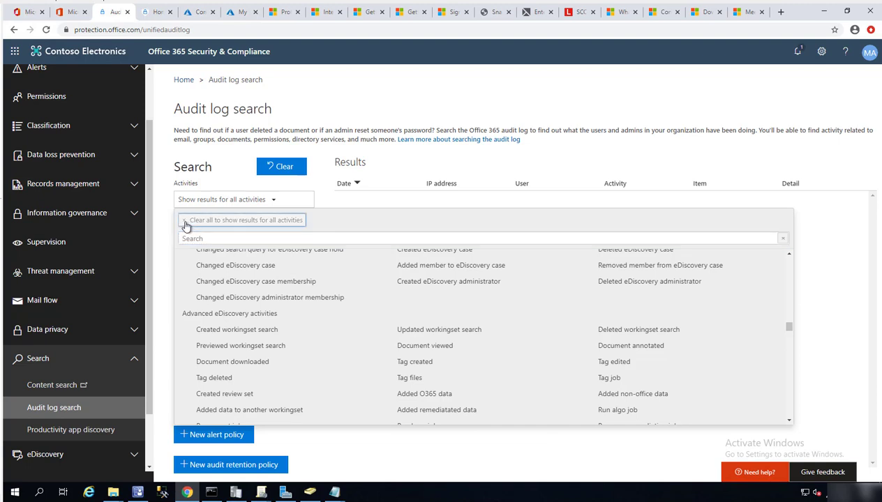
{"action": "left_click", "coordinate": [228, 238]}
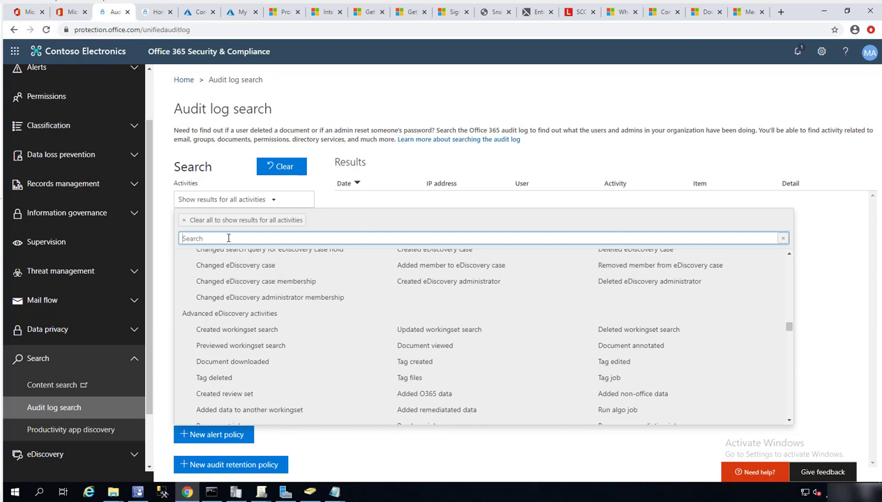
{"action": "type", "text": "chan"}
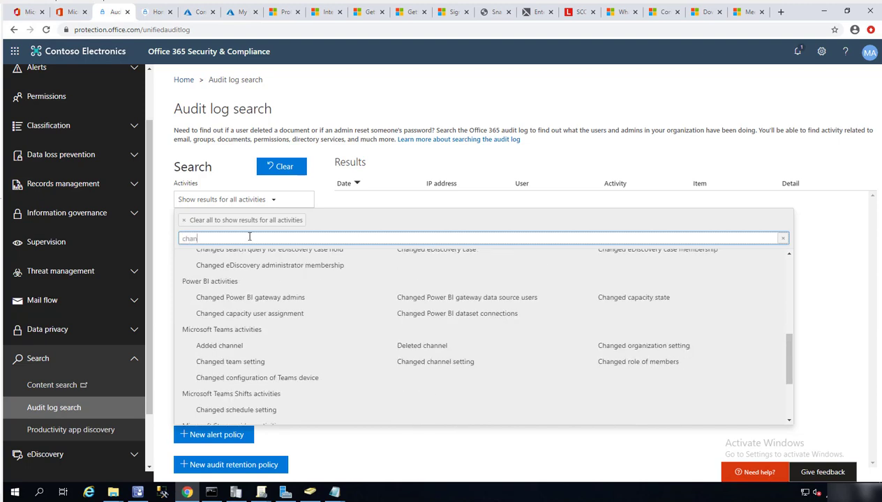
{"action": "type", "text": "n"}
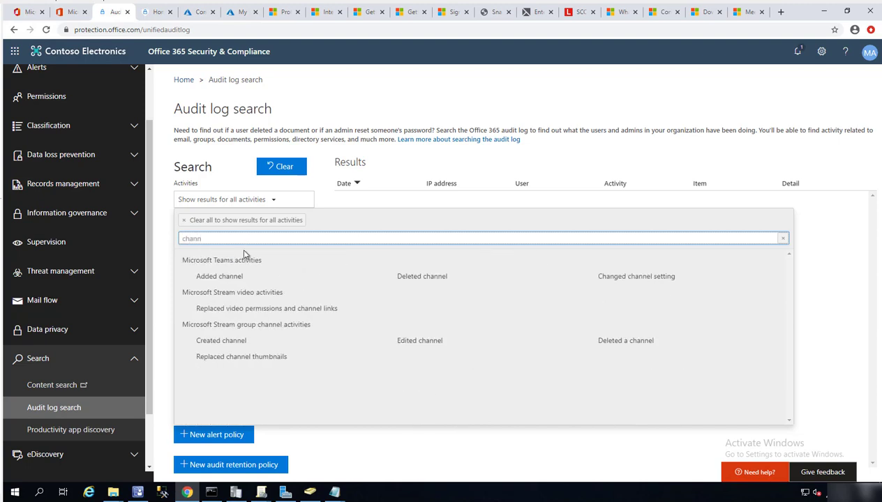
{"action": "left_click", "coordinate": [240, 261]}
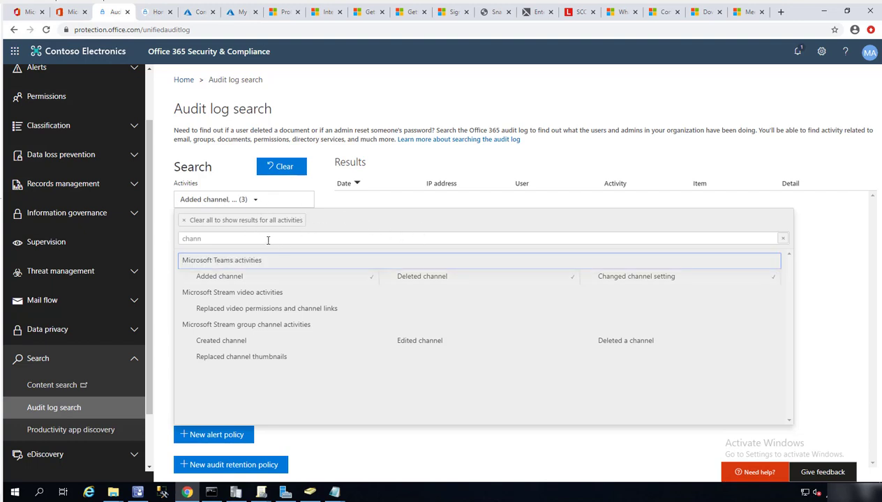
Step: Widen the activity filter to "chan" and select all matching Microsoft Teams activities, including team, organization and member role changes
{"action": "left_click", "coordinate": [261, 240]}
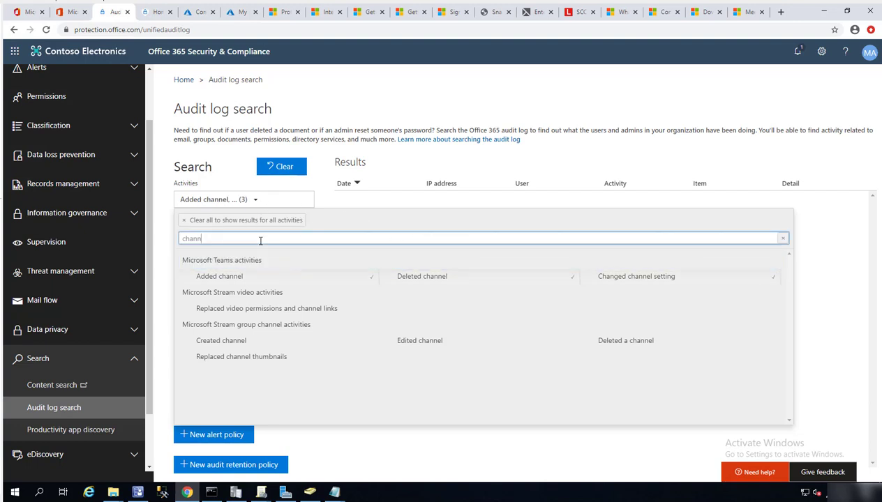
{"action": "key", "text": "BackSpace"}
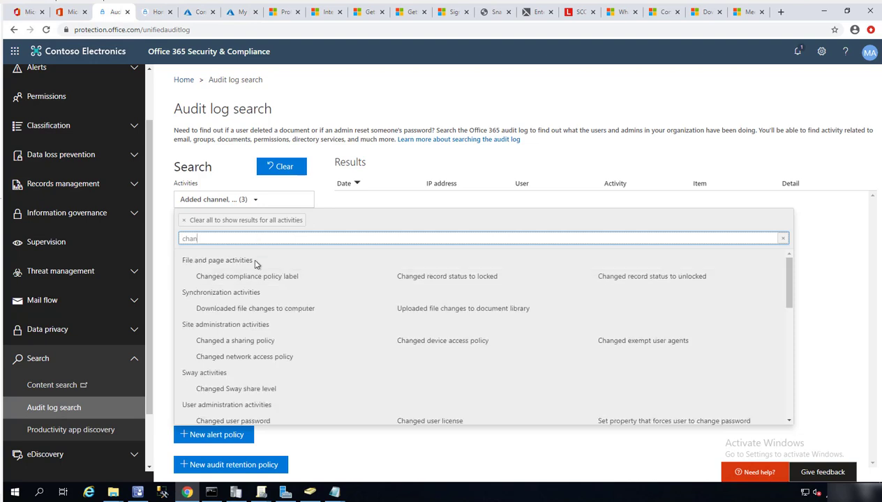
{"action": "scroll", "coordinate": [261, 388], "scroll_direction": "down", "scroll_amount": 2}
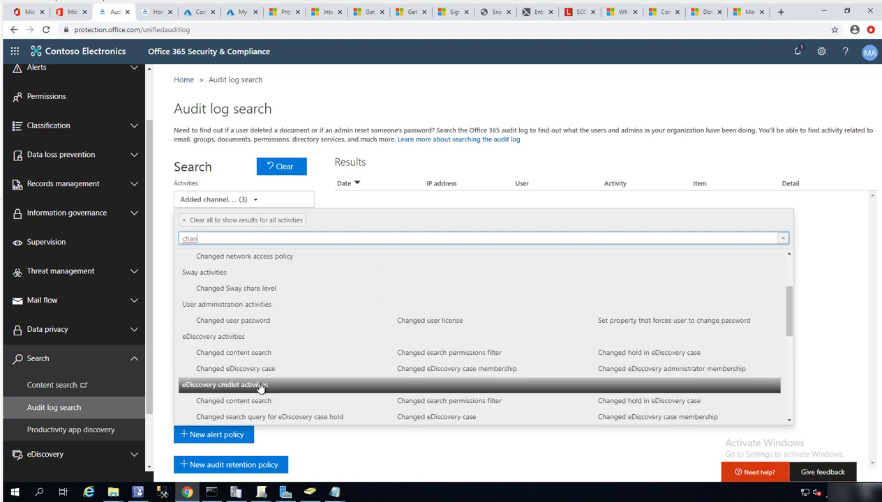
{"action": "scroll", "coordinate": [258, 348], "scroll_direction": "down", "scroll_amount": 2}
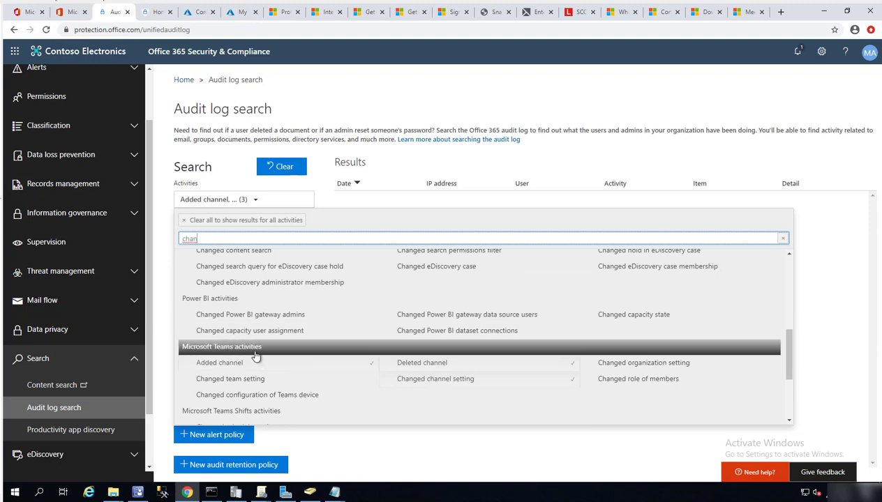
{"action": "left_click", "coordinate": [255, 352]}
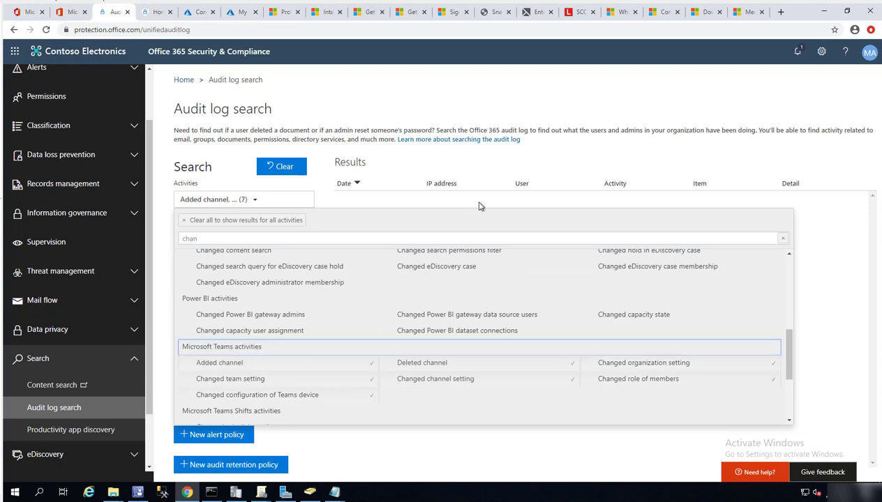
{"action": "left_click", "coordinate": [536, 164]}
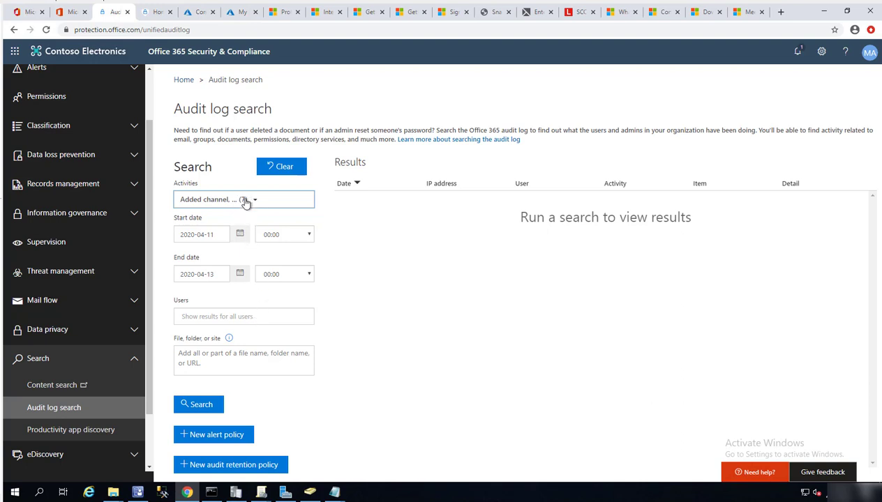
Step: Run the audit log search for the selected Microsoft Teams activities without a user or file restriction
{"action": "left_click", "coordinate": [235, 358]}
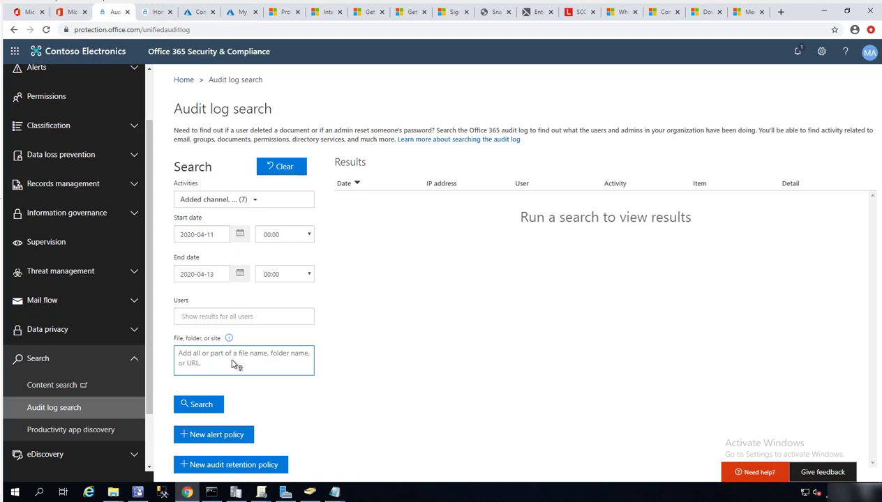
{"action": "left_click", "coordinate": [211, 412]}
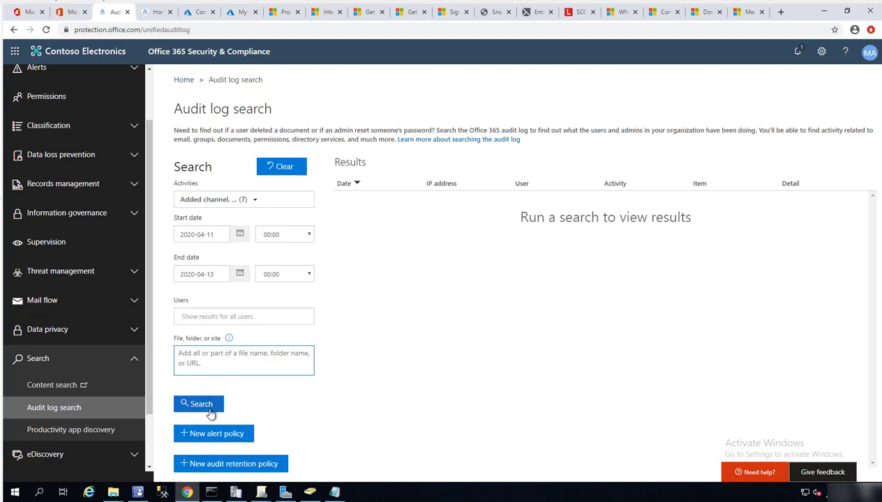
{"action": "left_click", "coordinate": [211, 414]}
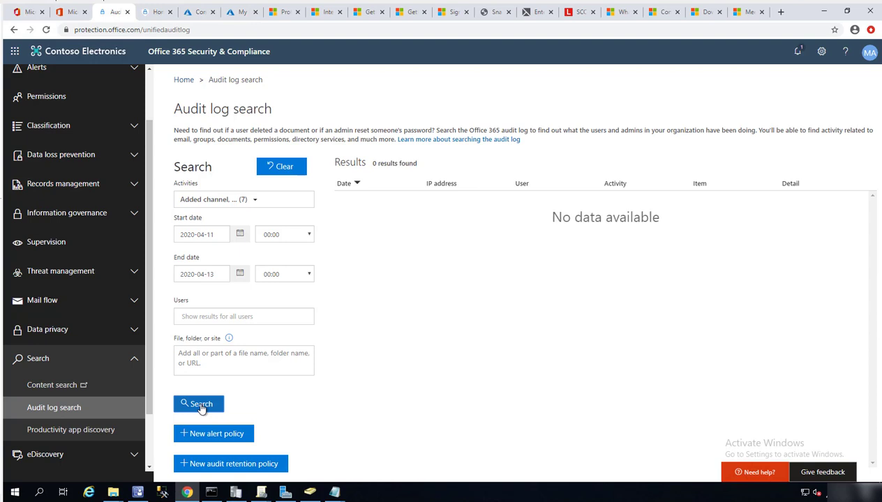
{"action": "left_click", "coordinate": [201, 405]}
Step: Clear the search criteria, run the audit log search for all activities and all users, and look through the results
{"action": "left_click", "coordinate": [286, 169]}
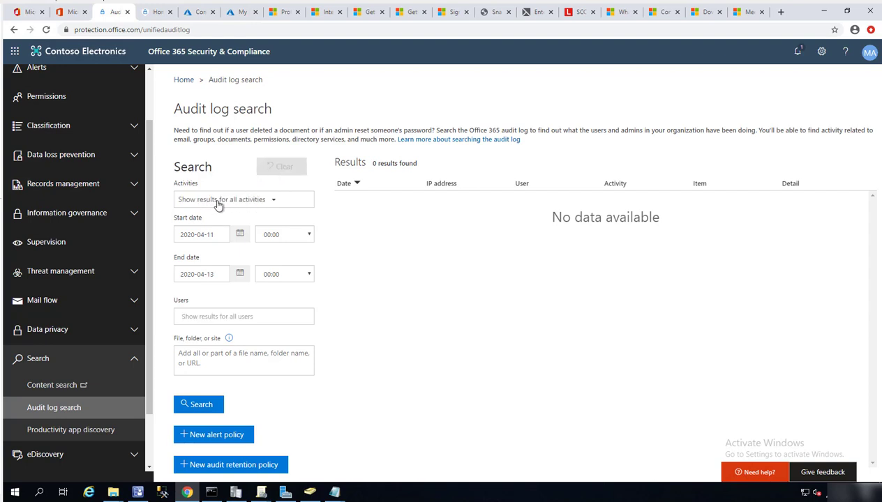
{"action": "left_click", "coordinate": [276, 203]}
{"action": "left_click", "coordinate": [274, 203]}
{"action": "left_click", "coordinate": [272, 202]}
{"action": "left_click", "coordinate": [272, 203]}
{"action": "left_click", "coordinate": [264, 203]}
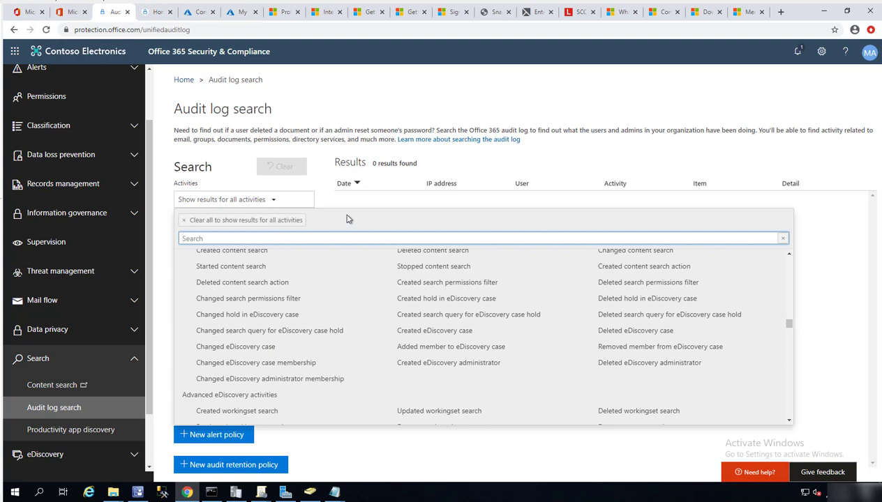
{"action": "left_click", "coordinate": [589, 159]}
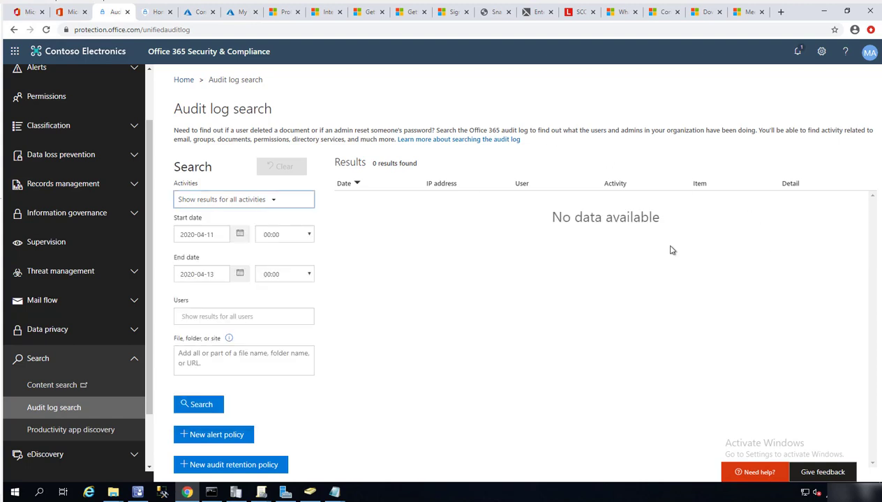
{"action": "left_click", "coordinate": [217, 274]}
{"action": "left_click", "coordinate": [409, 300]}
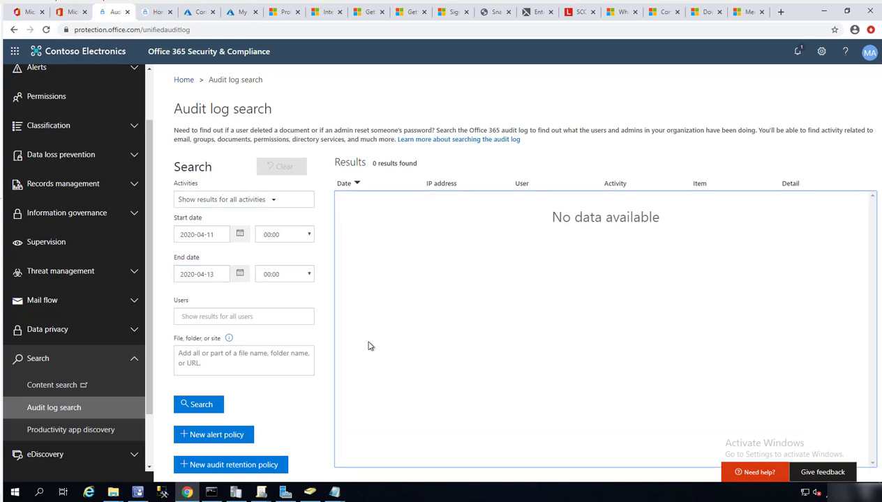
{"action": "left_click", "coordinate": [214, 405]}
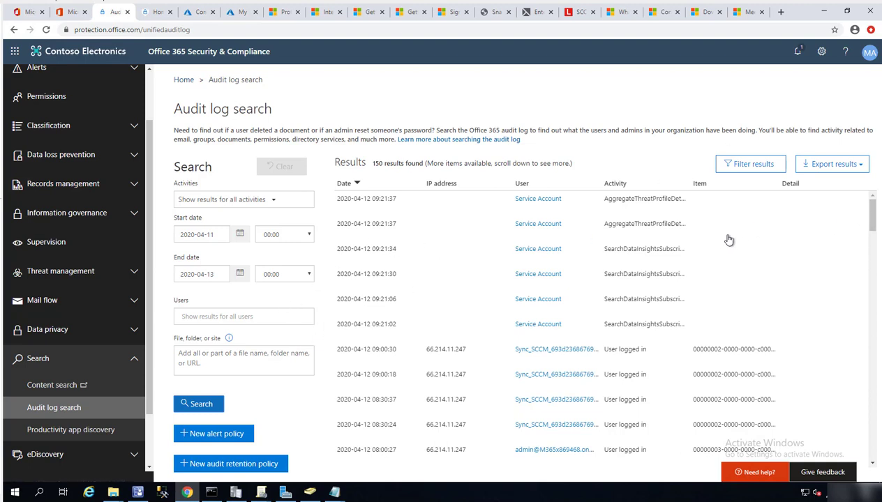
{"action": "scroll", "coordinate": [739, 275], "scroll_direction": "down", "scroll_amount": 8}
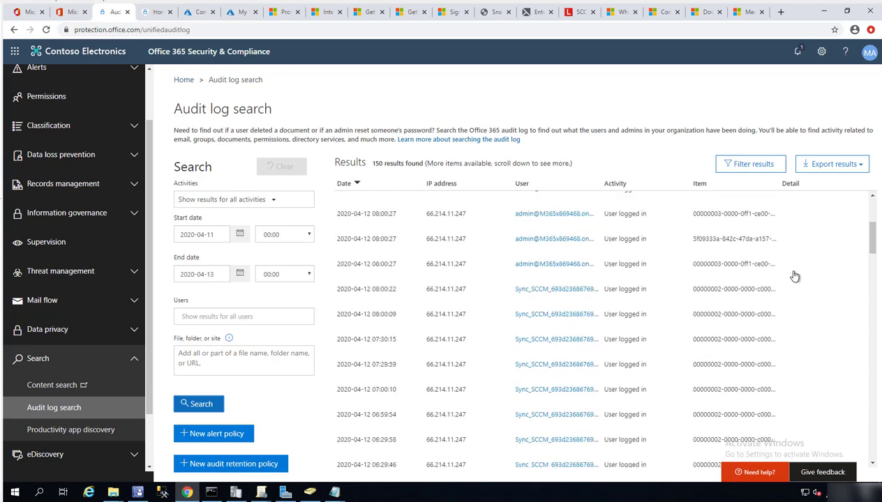
{"action": "scroll", "coordinate": [768, 277], "scroll_direction": "down", "scroll_amount": 3}
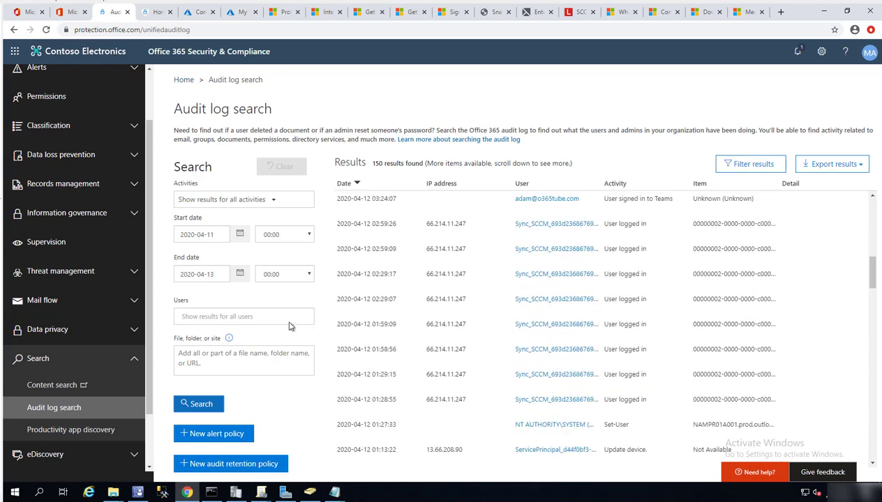
Step: Restrict the audit log search to a single user's account, run it again, and look through that user's activities
{"action": "left_click", "coordinate": [234, 317]}
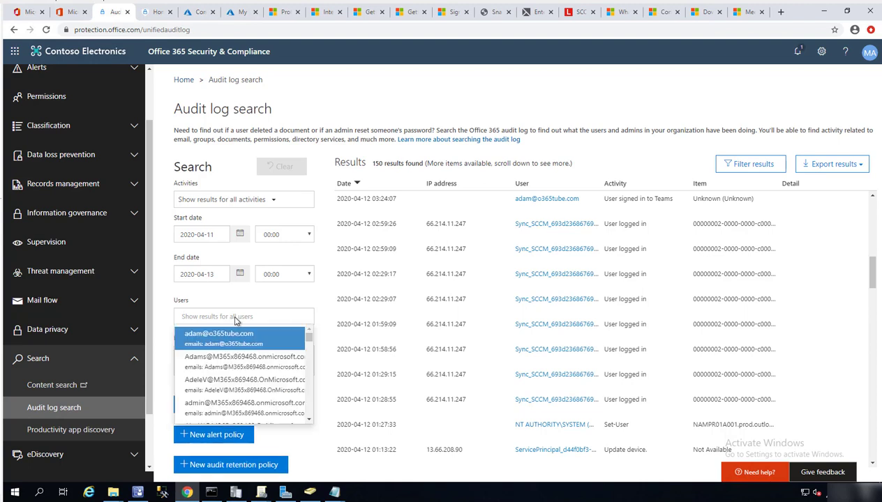
{"action": "type", "text": "ade"}
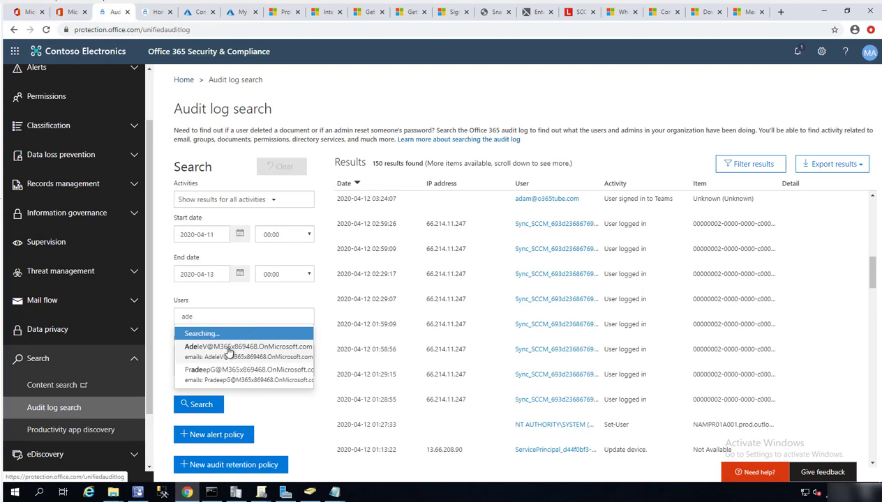
{"action": "left_click", "coordinate": [229, 351]}
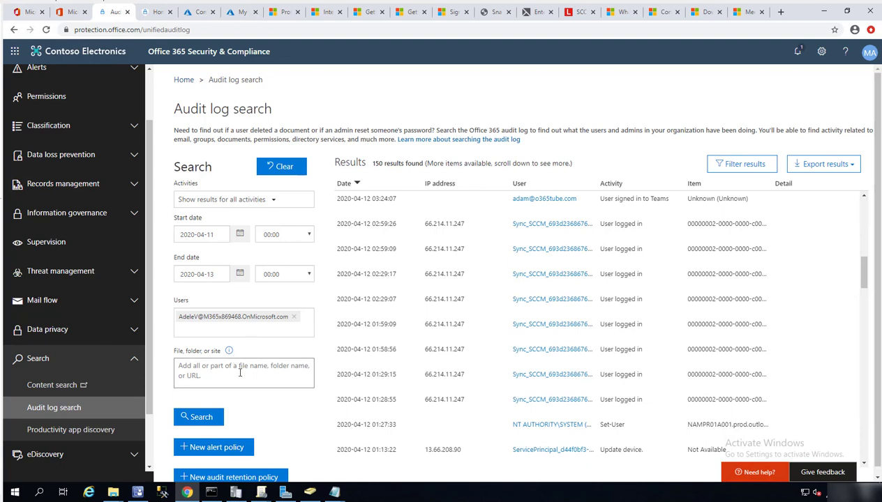
{"action": "left_click", "coordinate": [201, 417]}
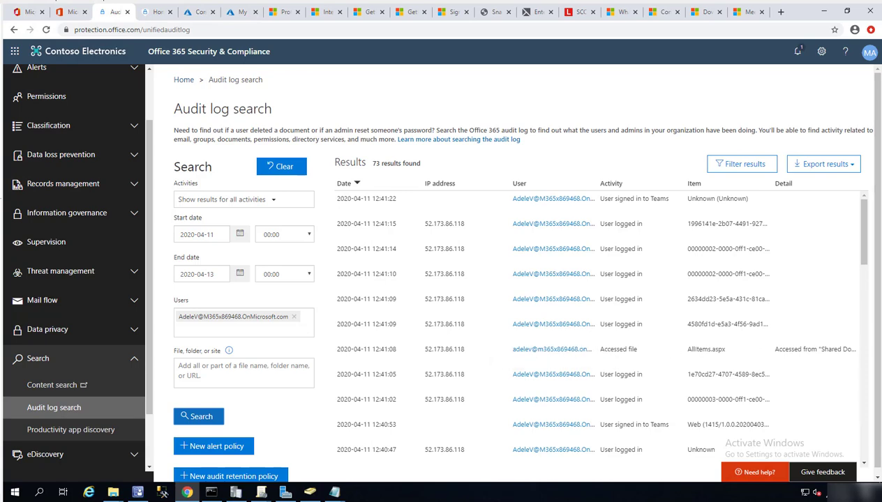
{"action": "left_click_drag", "start_coordinate": [852, 239], "coordinate": [761, 315]}
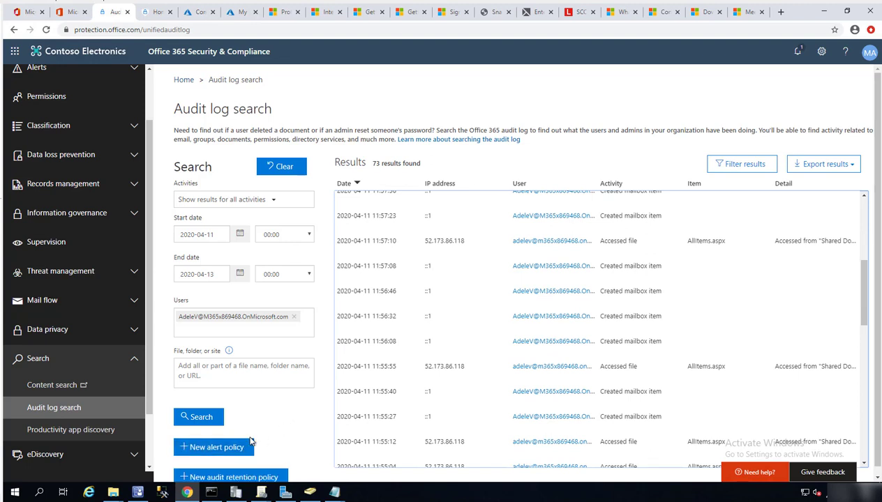
Step: Start a new alert policy named Test with the Custom alert type and expand its sending conditions
{"action": "left_click", "coordinate": [213, 449]}
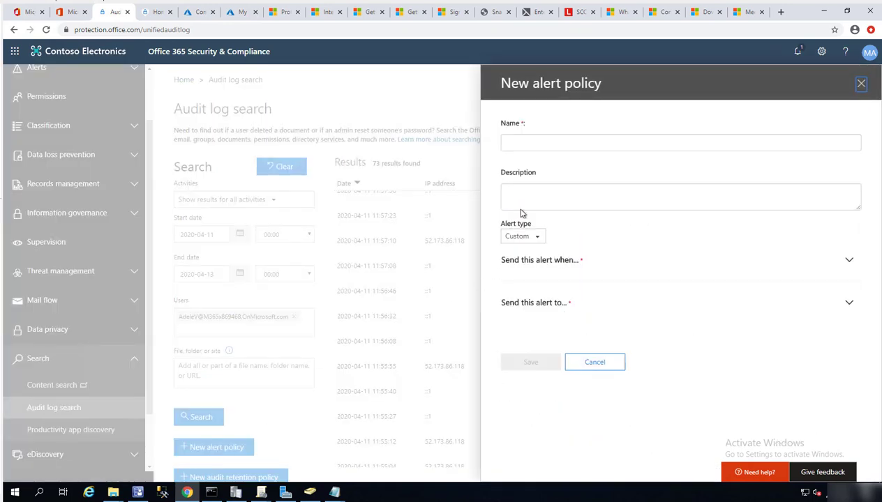
{"action": "left_click", "coordinate": [536, 138]}
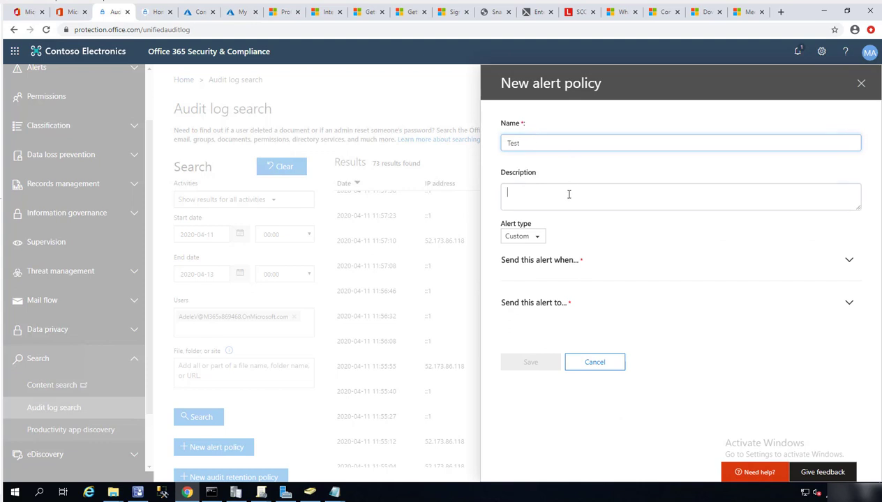
{"action": "left_click", "coordinate": [527, 236]}
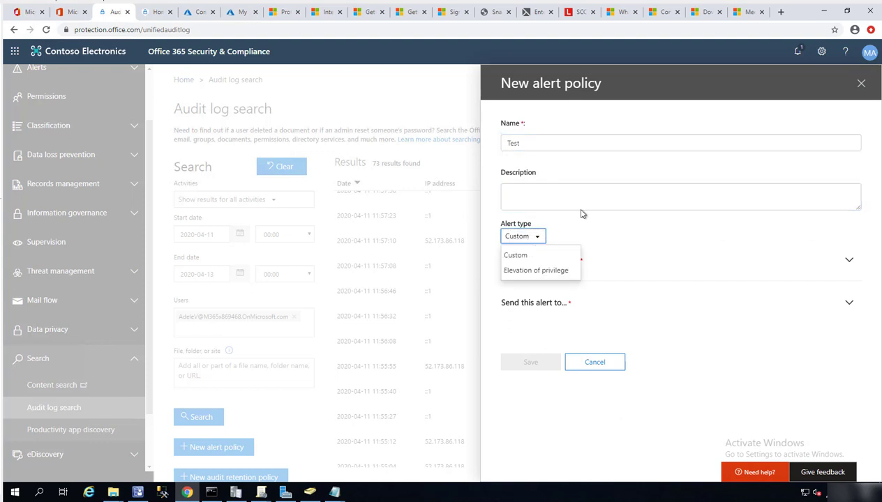
{"action": "left_click", "coordinate": [597, 189]}
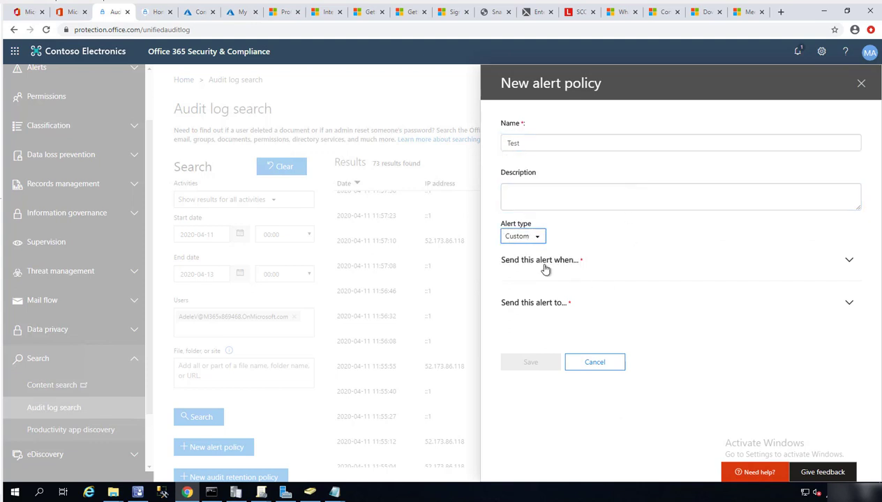
{"action": "left_click", "coordinate": [850, 261]}
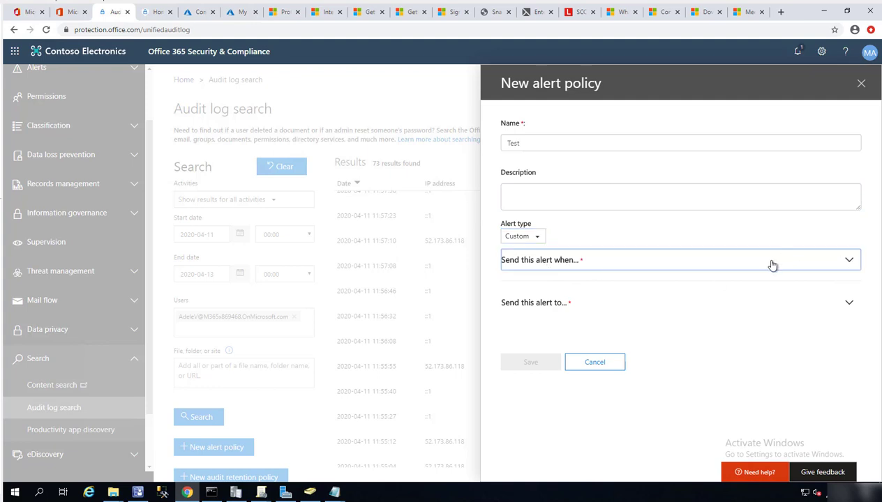
{"action": "left_click", "coordinate": [839, 263]}
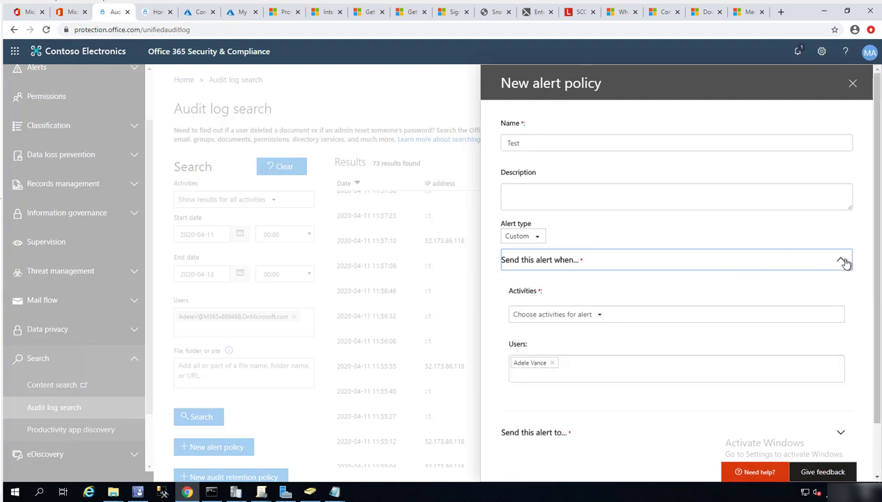
Step: Choose Checked out file as the activity that triggers the Test alert policy
{"action": "left_click", "coordinate": [613, 318]}
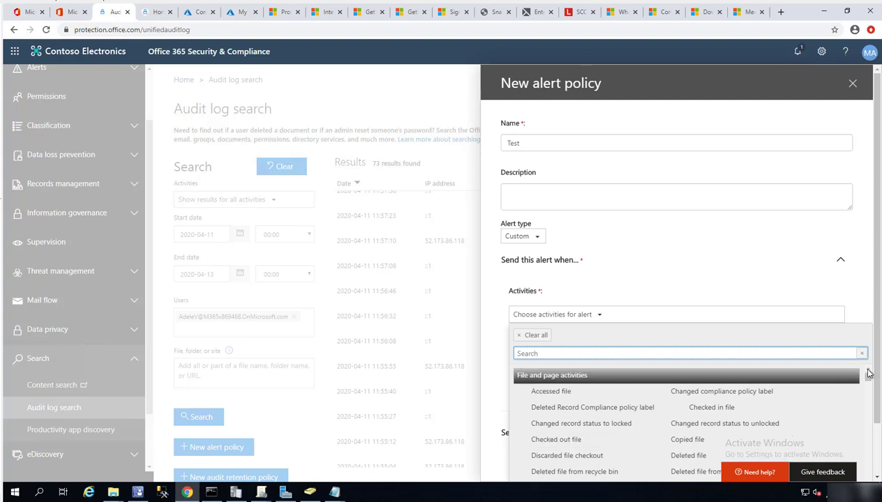
{"action": "scroll", "coordinate": [868, 374], "scroll_direction": "down", "scroll_amount": 1}
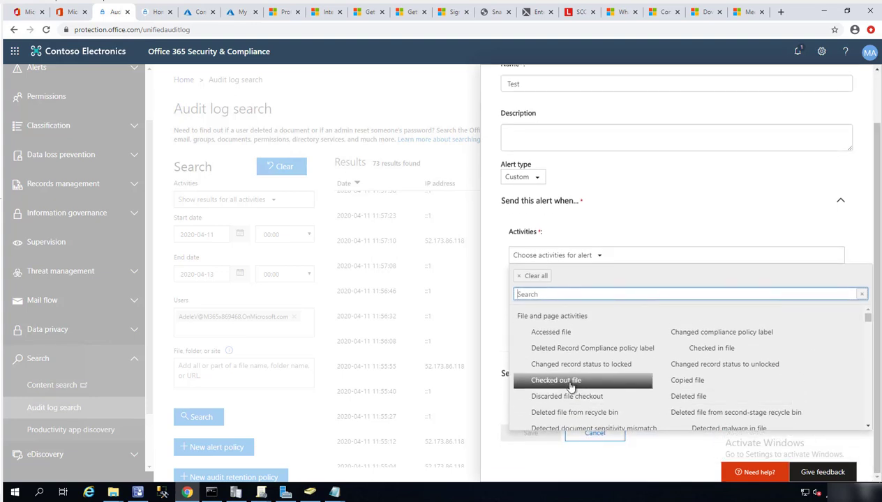
{"action": "left_click", "coordinate": [571, 388]}
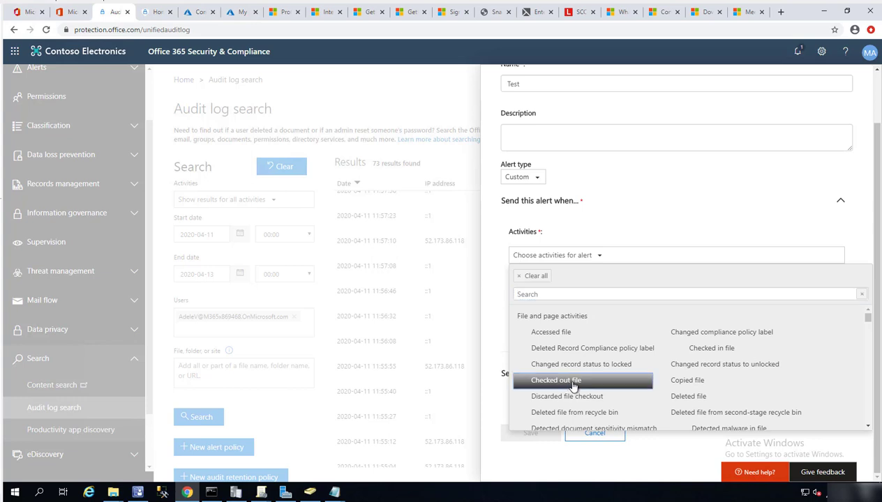
{"action": "left_click", "coordinate": [573, 382]}
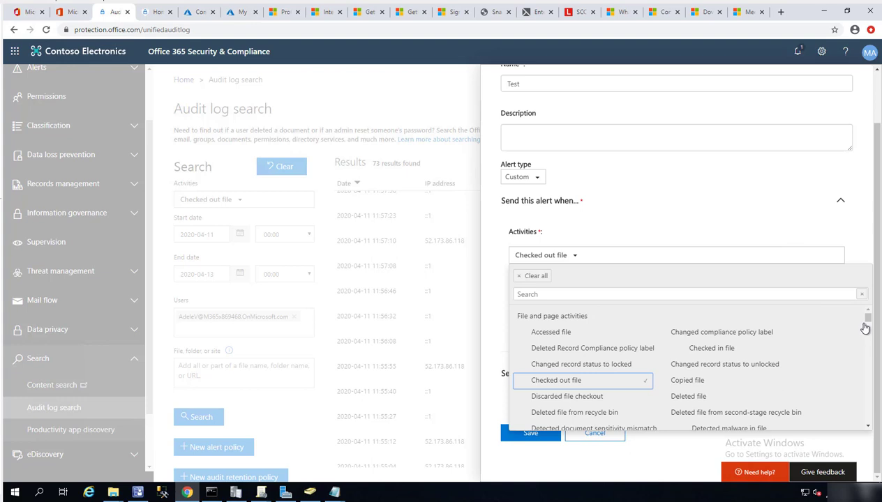
{"action": "left_click", "coordinate": [635, 436]}
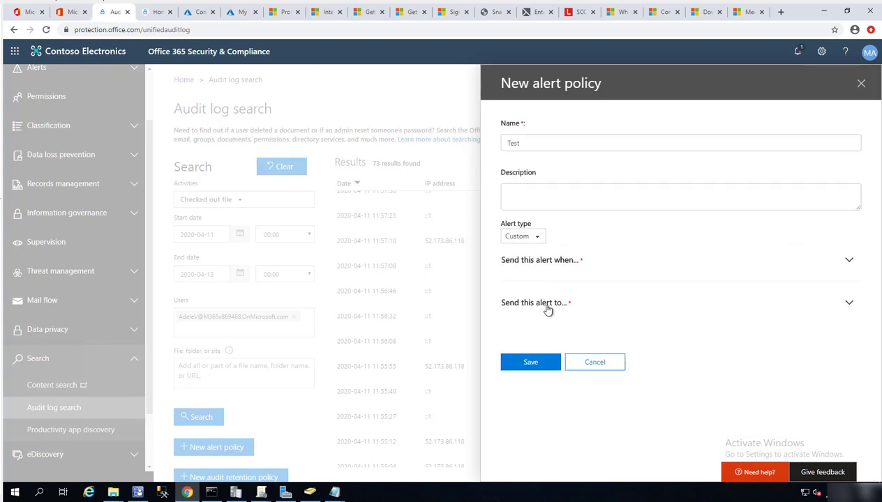
Step: Review the alert policy's recipient and condition settings and cancel the policy without saving
{"action": "left_click", "coordinate": [547, 304]}
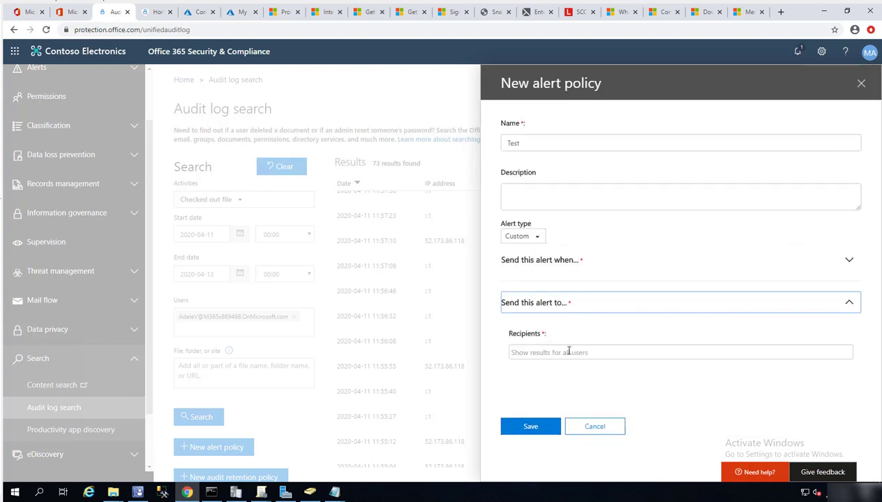
{"action": "left_click", "coordinate": [568, 351]}
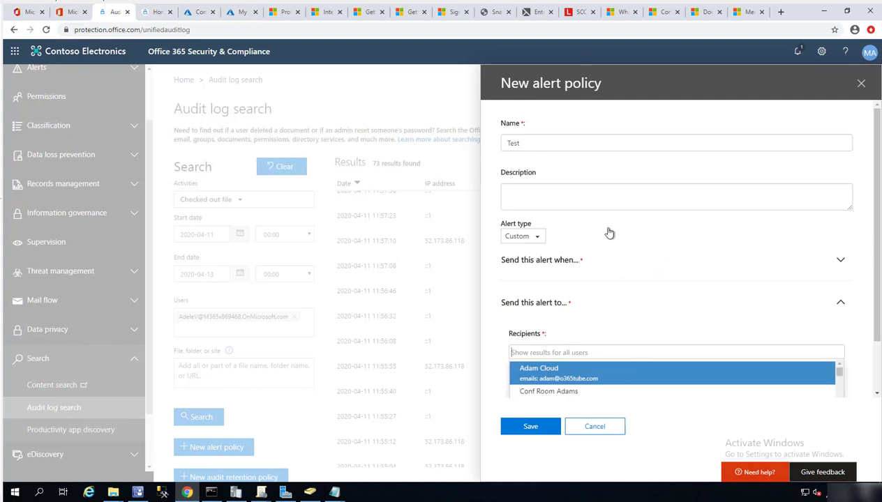
{"action": "left_click", "coordinate": [551, 119]}
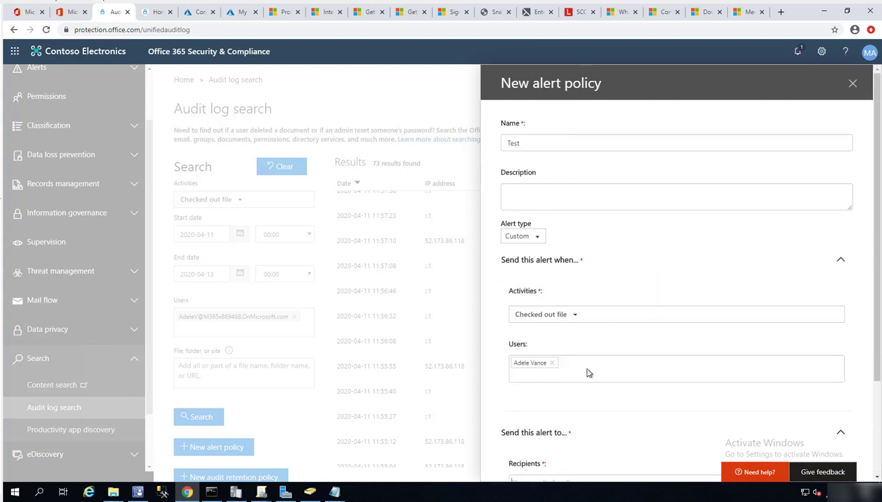
{"action": "scroll", "coordinate": [807, 415], "scroll_direction": "down", "scroll_amount": 2}
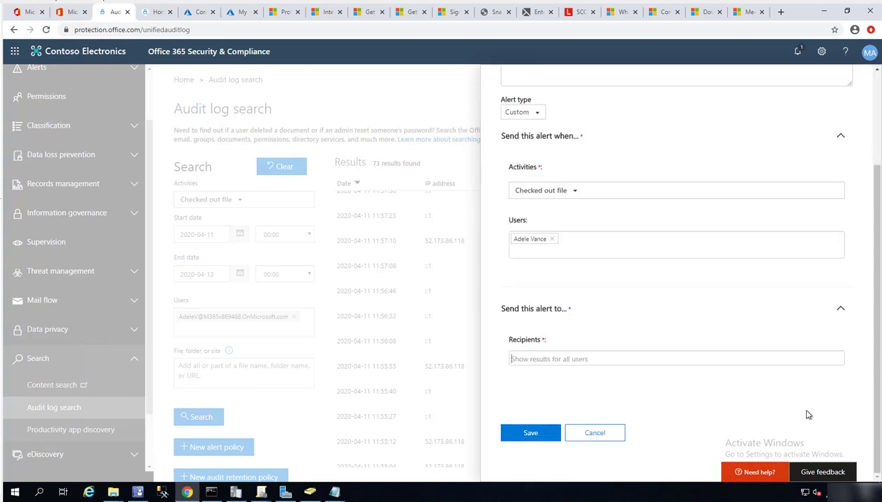
{"action": "left_click", "coordinate": [591, 433]}
{"action": "scroll", "coordinate": [565, 311], "scroll_direction": "down", "scroll_amount": 5}
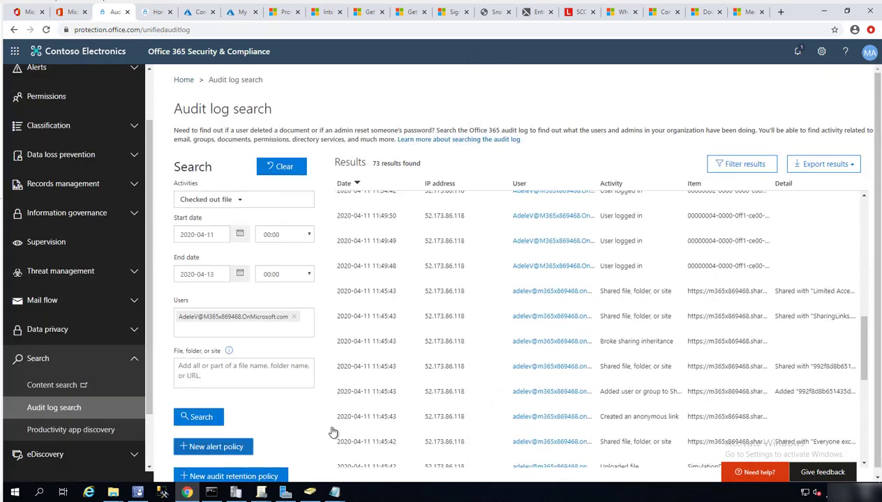
Step: Start a new audit retention policy named Test, leaving the description empty
{"action": "left_click", "coordinate": [225, 478]}
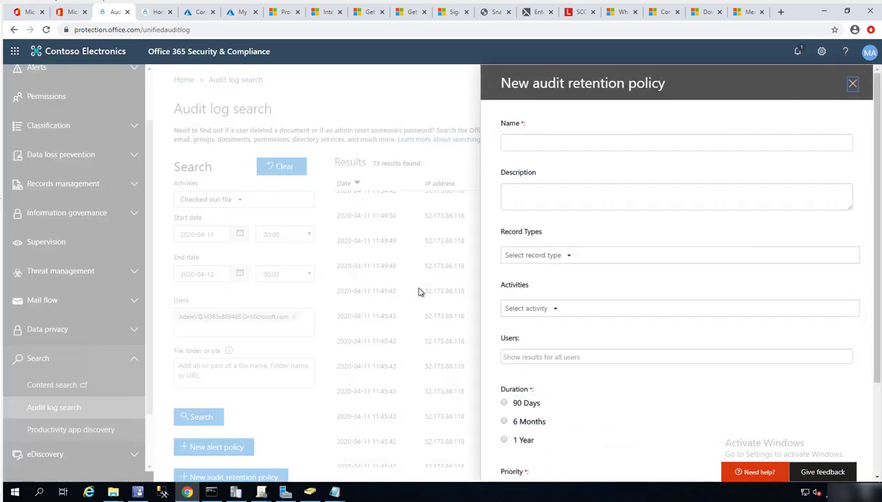
{"action": "left_click", "coordinate": [557, 144]}
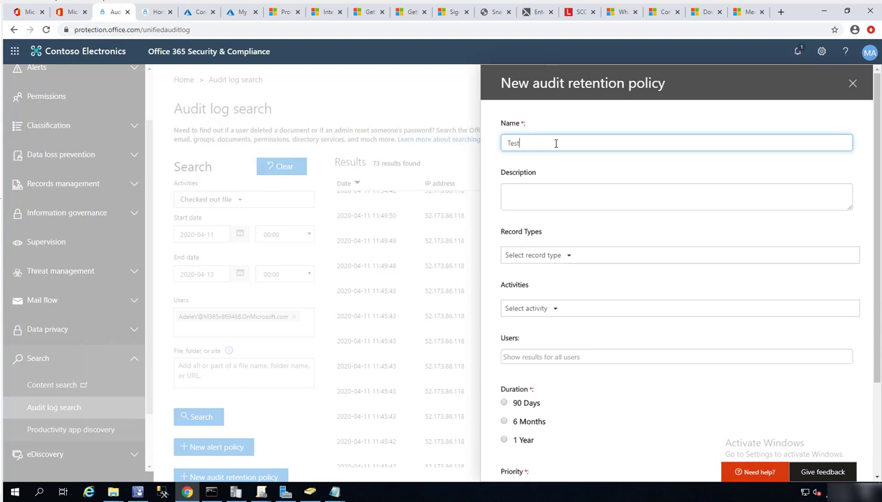
{"action": "left_click", "coordinate": [575, 187]}
{"action": "scroll", "coordinate": [677, 262], "scroll_direction": "down", "scroll_amount": 1}
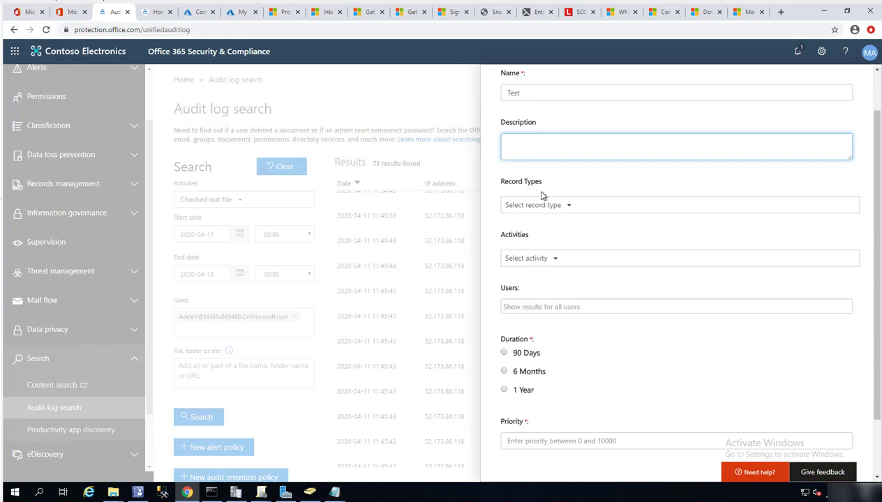
Step: Set the retention policy's record type to MicrosoftTeams
{"action": "left_click", "coordinate": [564, 207]}
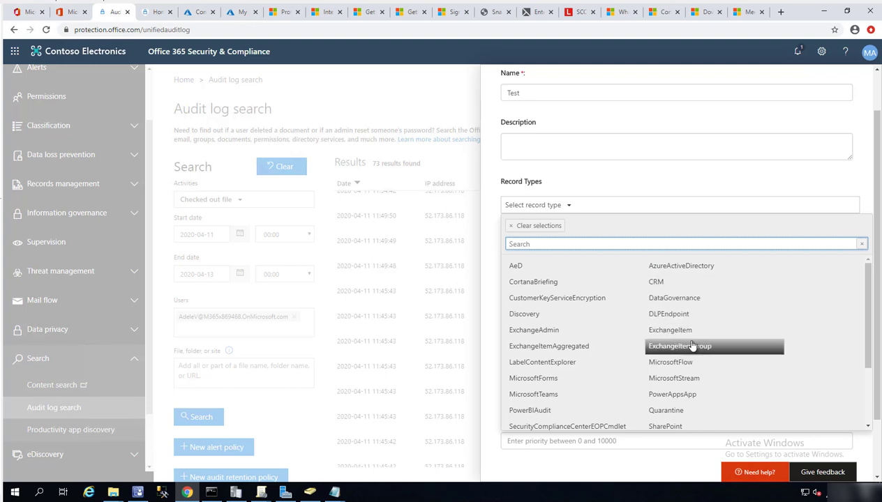
{"action": "left_click", "coordinate": [565, 396]}
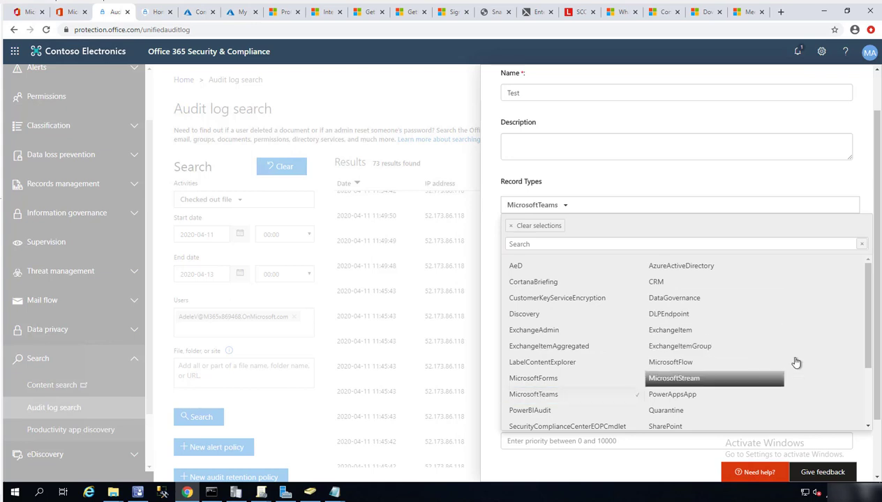
{"action": "left_click_drag", "start_coordinate": [870, 347], "coordinate": [870, 399]}
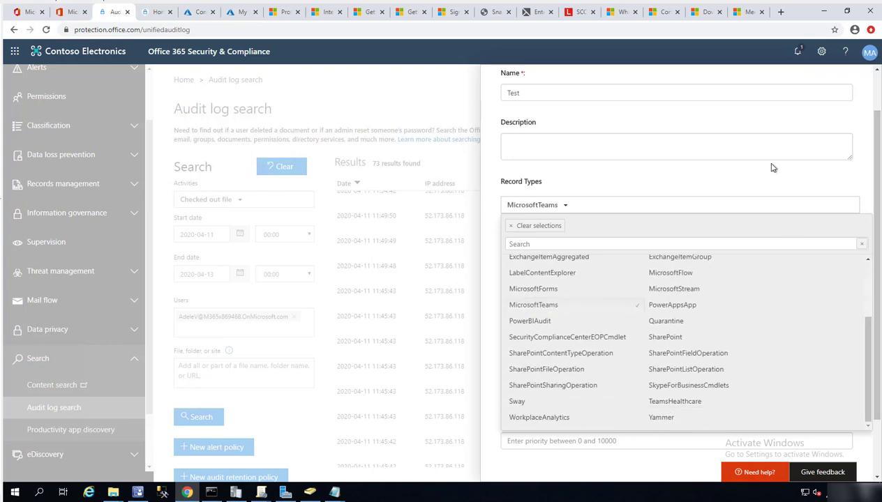
{"action": "left_click", "coordinate": [764, 172]}
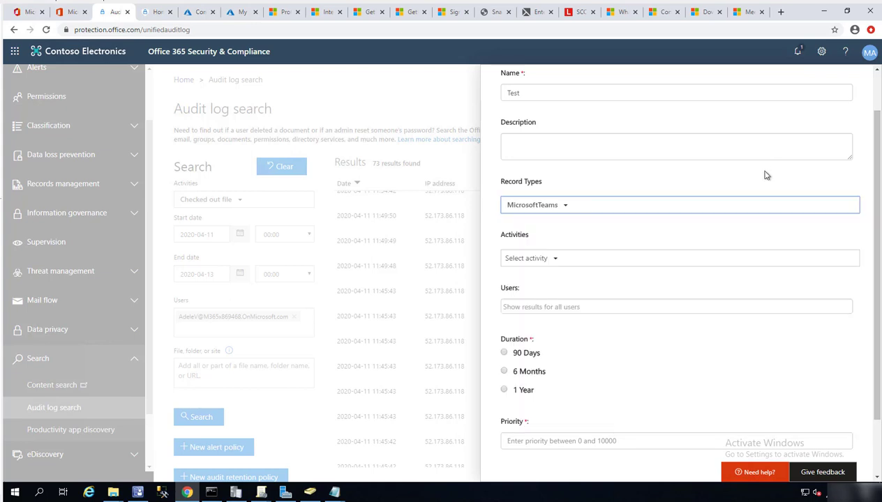
Step: Select the whole Microsoft Teams activities group as the retention policy's activities
{"action": "left_click", "coordinate": [542, 263]}
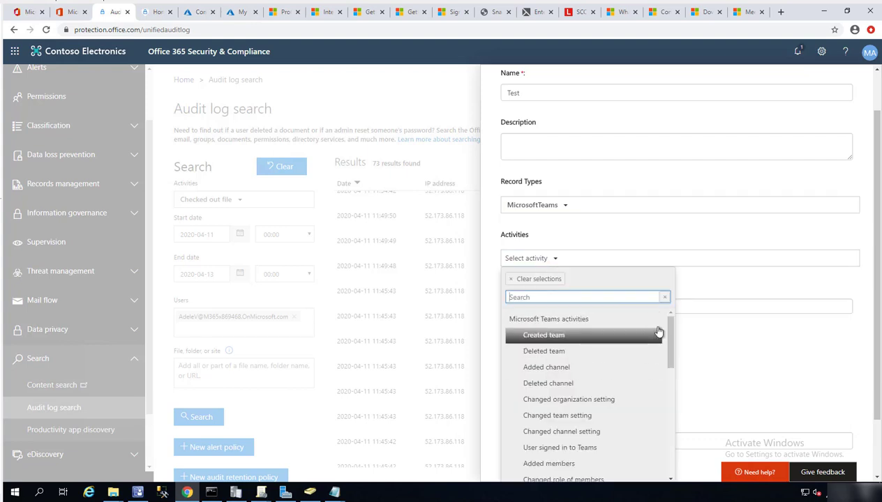
{"action": "left_click", "coordinate": [594, 319]}
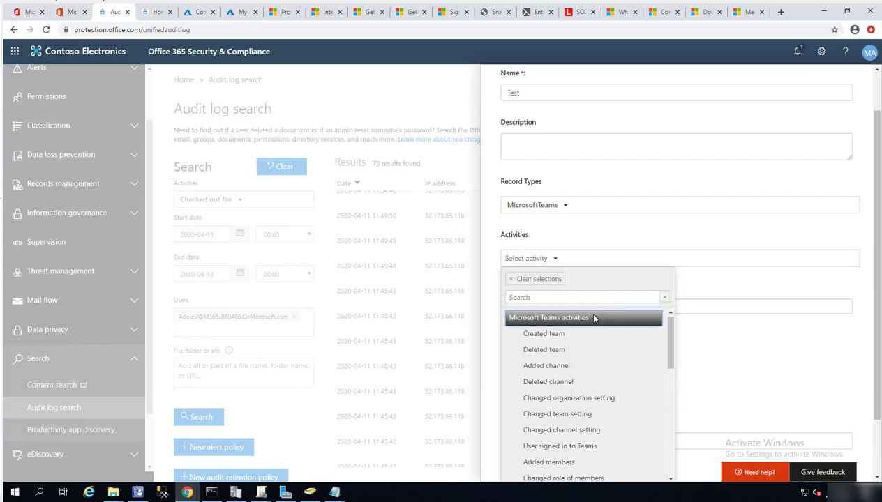
{"action": "left_click", "coordinate": [736, 288]}
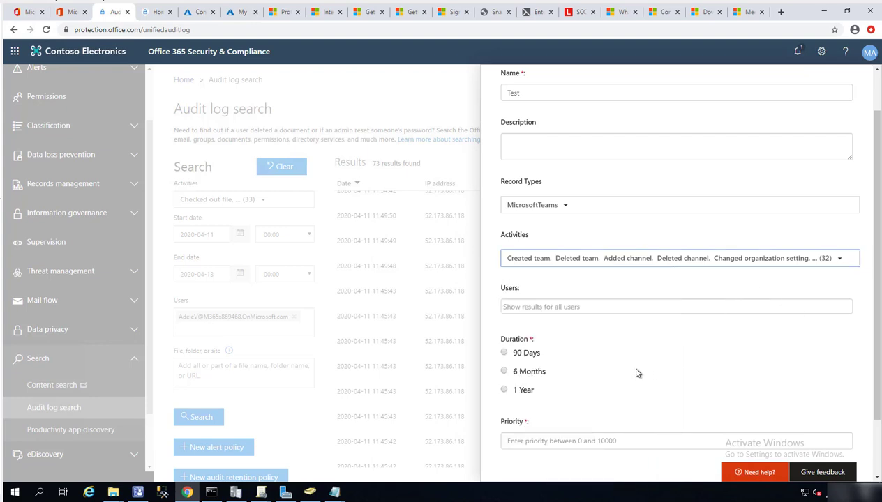
Step: Set the retention policy's duration to 1 Year and its priority to 100
{"action": "left_click", "coordinate": [506, 394]}
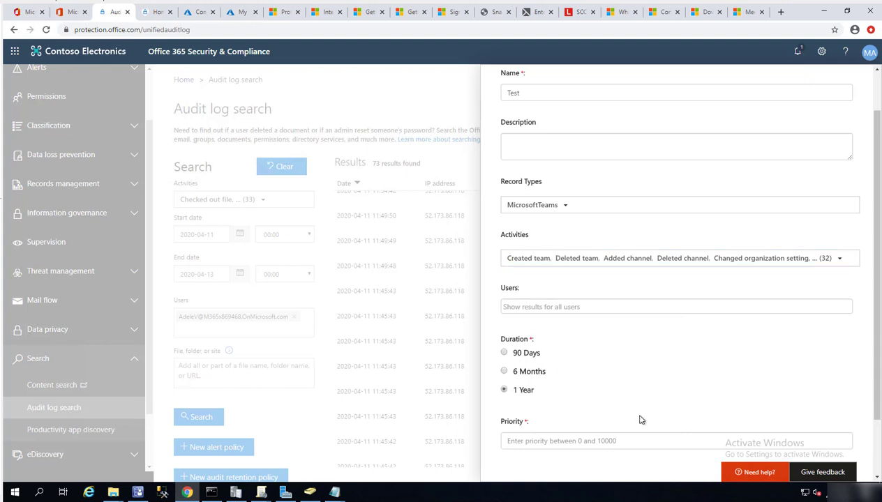
{"action": "scroll", "coordinate": [863, 427], "scroll_direction": "down", "scroll_amount": 1}
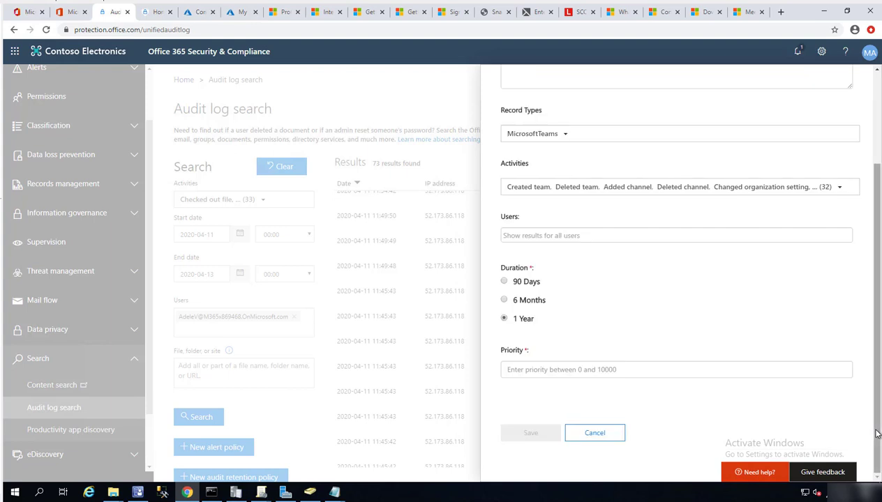
{"action": "left_click", "coordinate": [631, 369]}
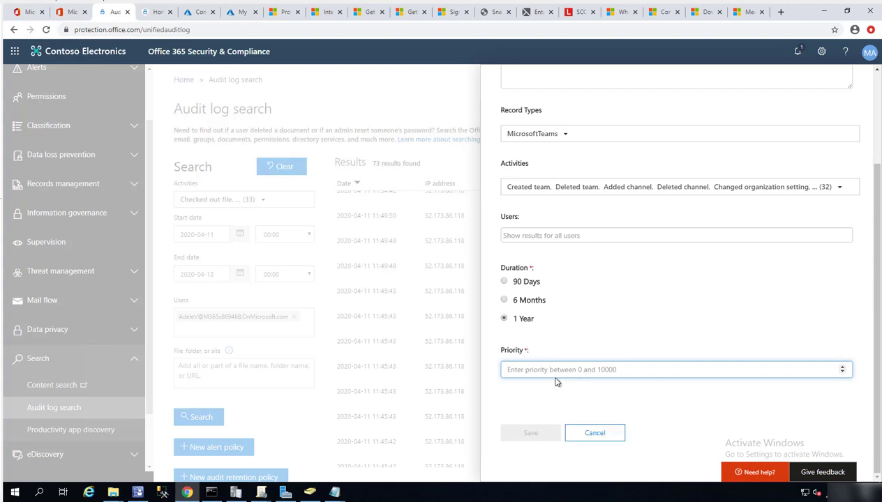
{"action": "type", "text": "100"}
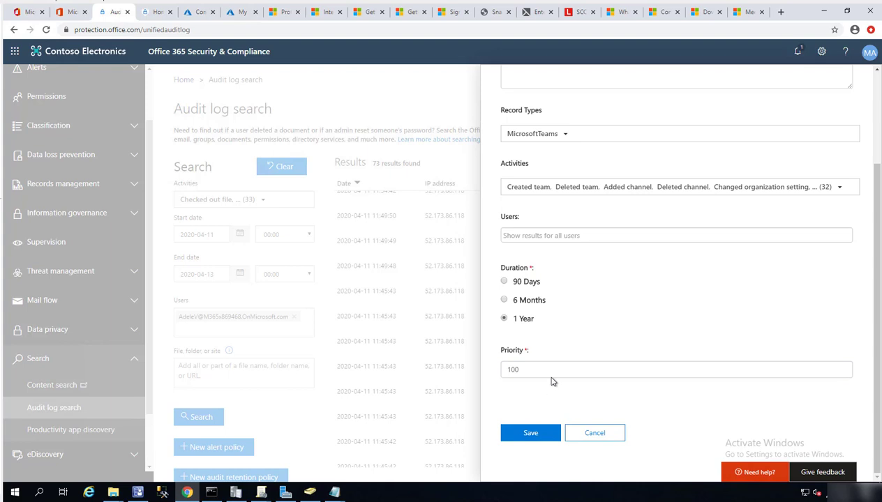
Step: Review the audit retention policy's settings and cancel the policy without saving
{"action": "scroll", "coordinate": [621, 299], "scroll_direction": "up", "scroll_amount": 2}
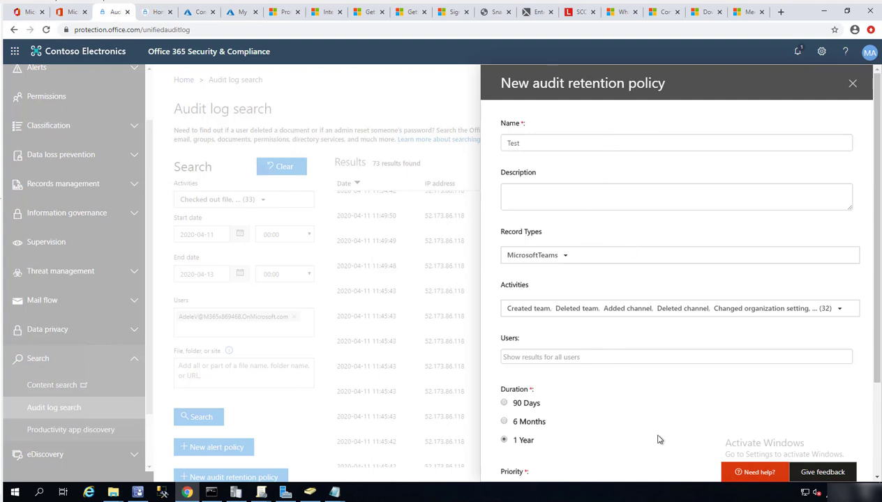
{"action": "scroll", "coordinate": [659, 439], "scroll_direction": "down", "scroll_amount": 3}
{"action": "left_click", "coordinate": [609, 439]}
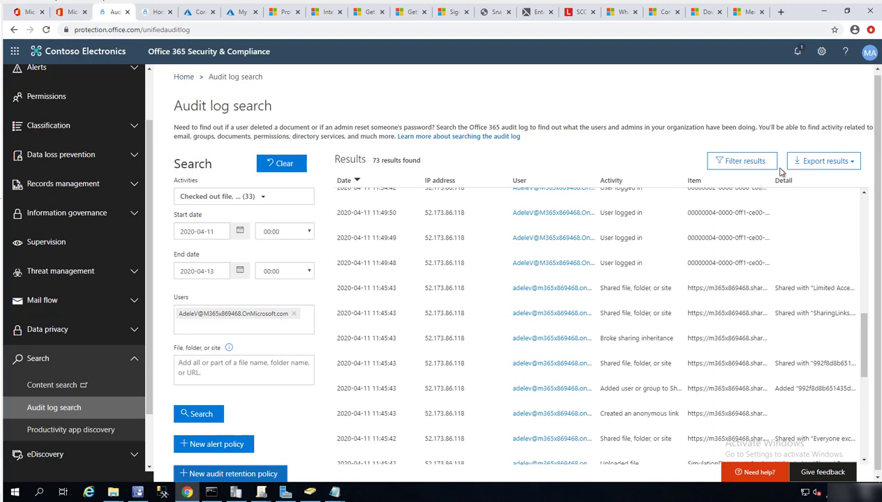
Step: Export the audit log search by downloading all results, and look through the remaining entries in the results list
{"action": "left_click", "coordinate": [852, 165]}
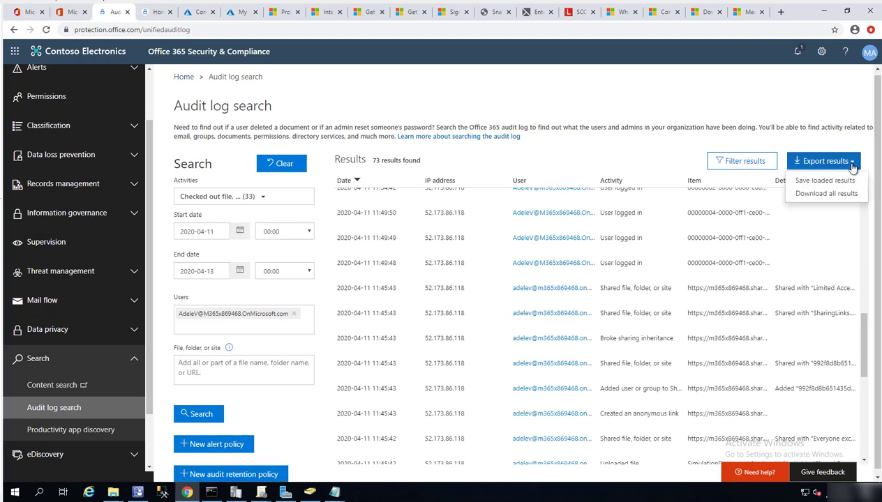
{"action": "left_click", "coordinate": [818, 196]}
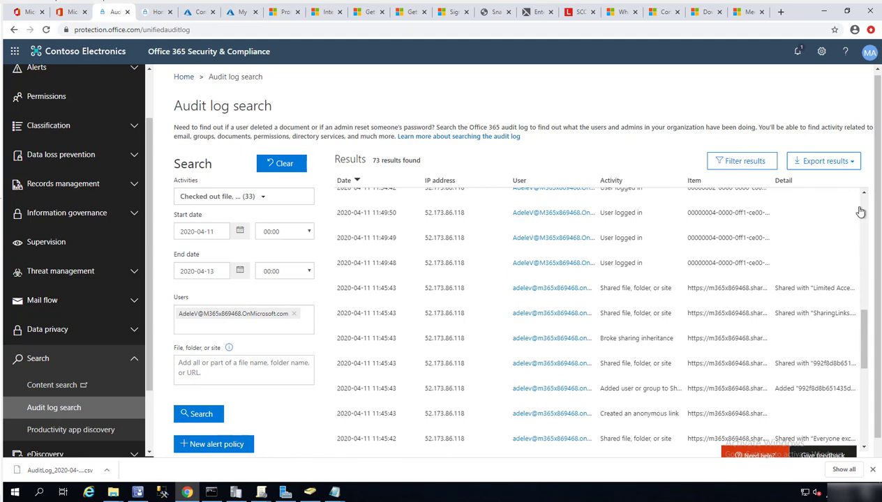
{"action": "scroll", "coordinate": [548, 235], "scroll_direction": "down", "scroll_amount": 5}
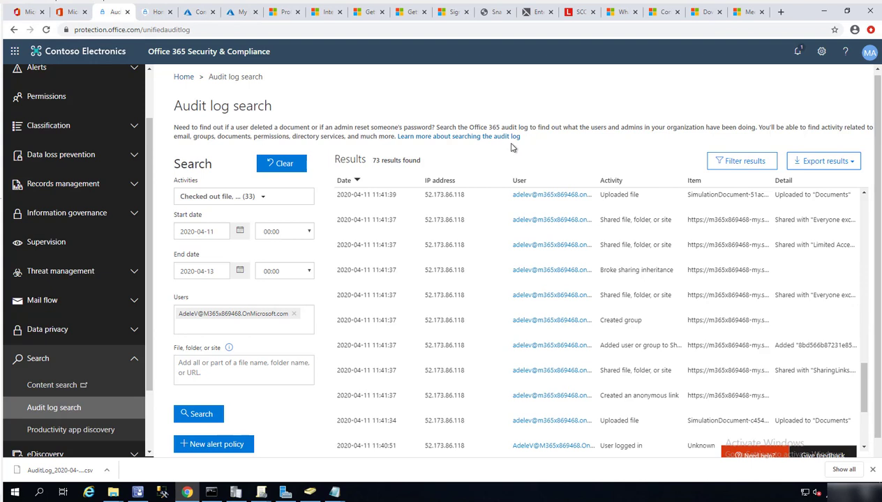
{"action": "scroll", "coordinate": [354, 262], "scroll_direction": "down", "scroll_amount": 2}
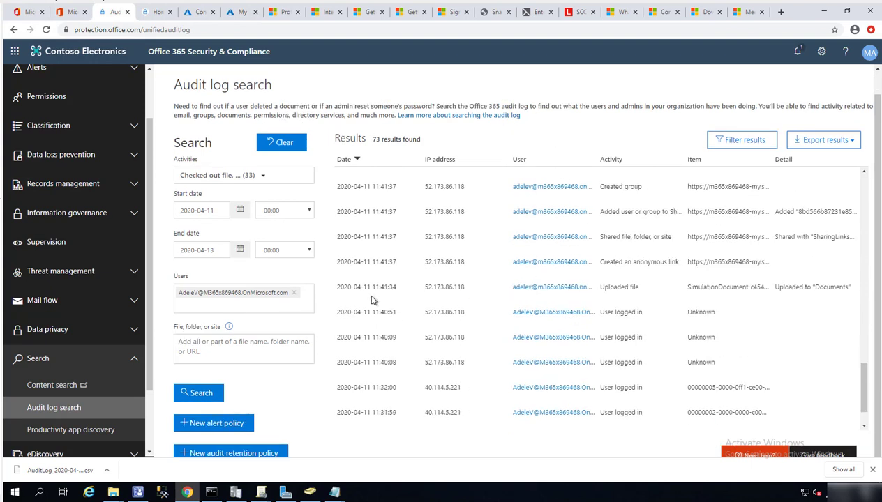